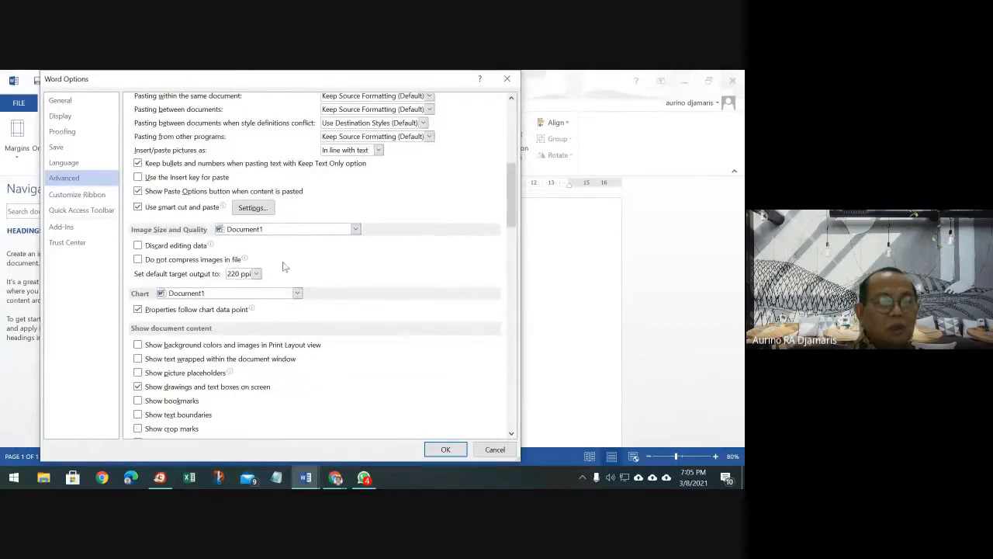
# Show the General page of Word Options and highlight the user name and initials fields
pyautogui.scroll(-1, 283, 263)
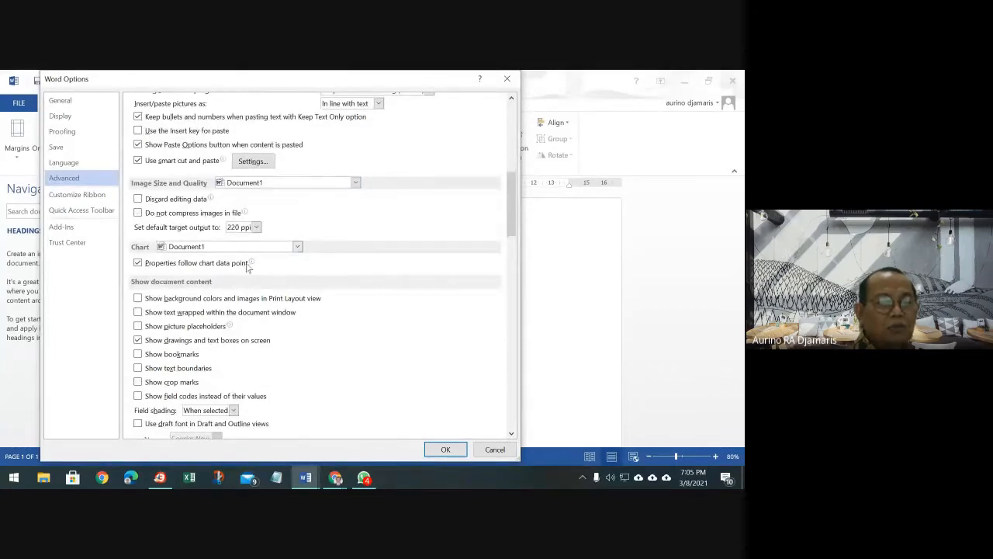
pyautogui.scroll(-1, 250, 267)
pyautogui.scroll(-3, 250, 267)
pyautogui.scroll(-2, 251, 267)
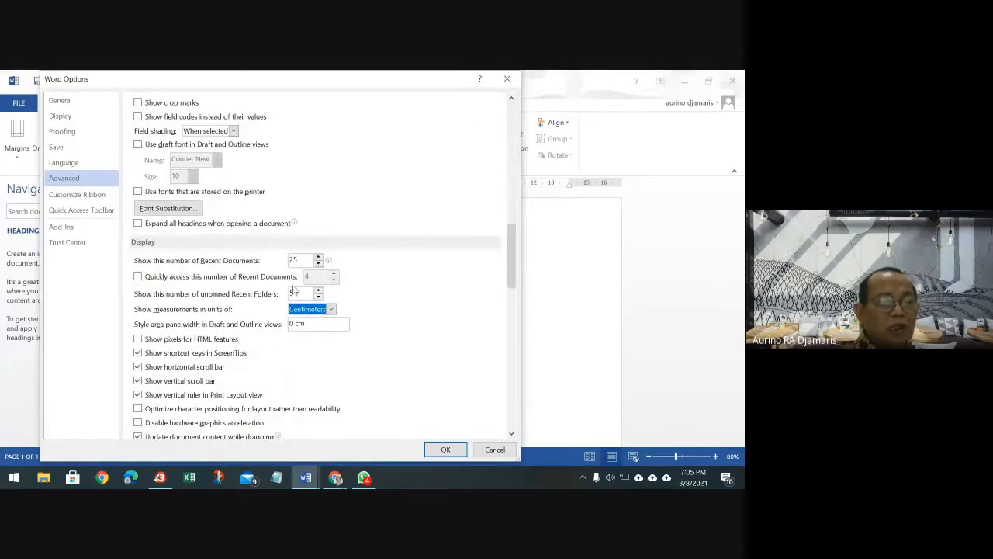
pyautogui.scroll(-1, 295, 286)
pyautogui.scroll(-9, 312, 284)
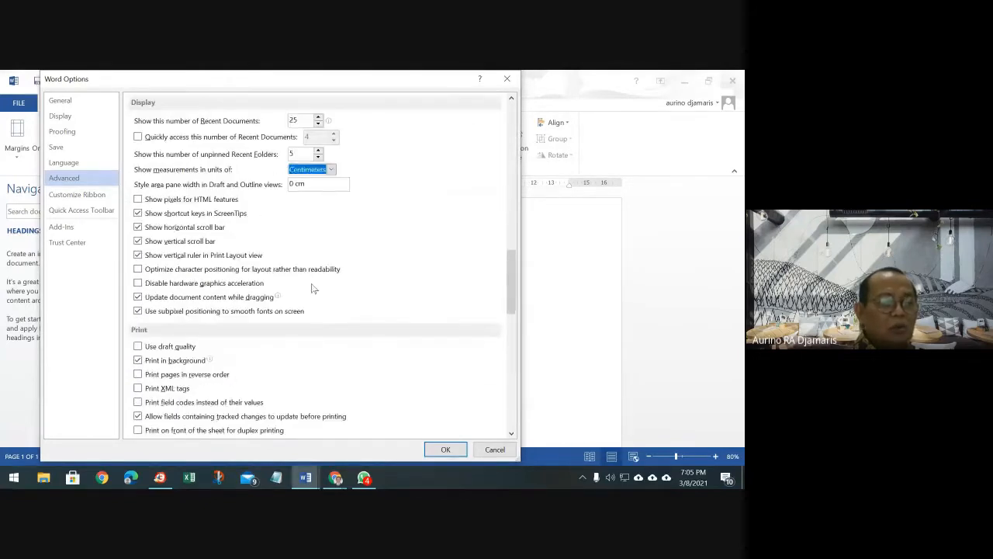
pyautogui.scroll(-4, 314, 287)
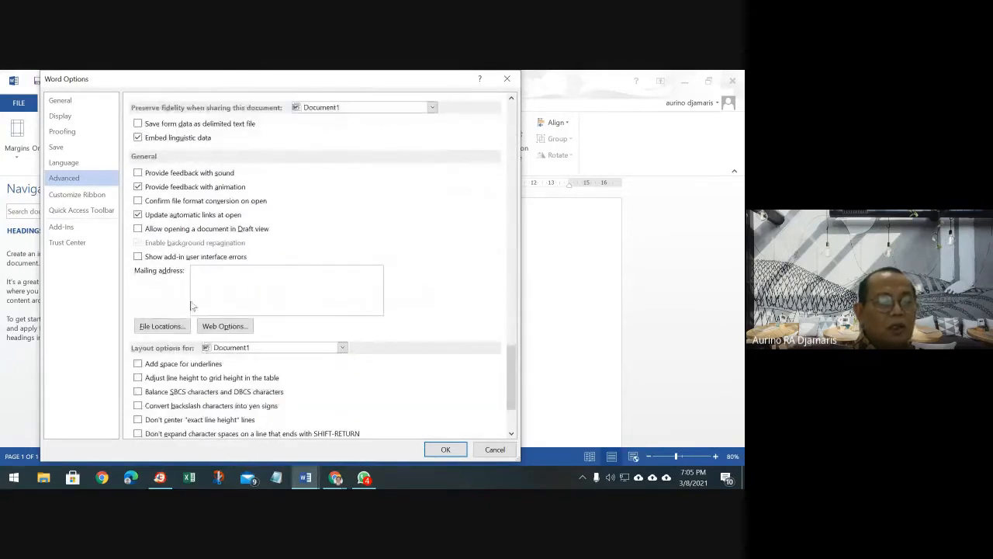
pyautogui.scroll(-3, 354, 305)
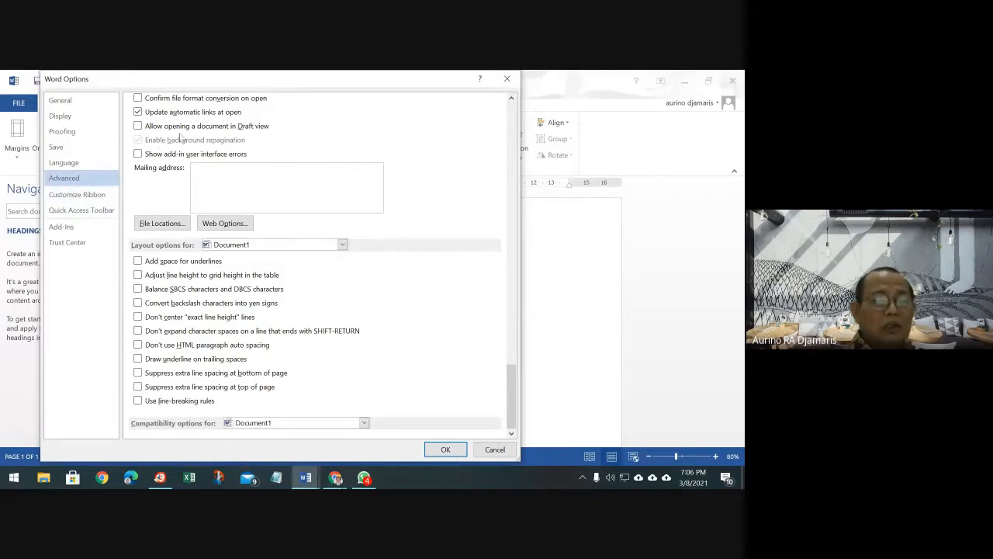
pyautogui.click(88, 103)
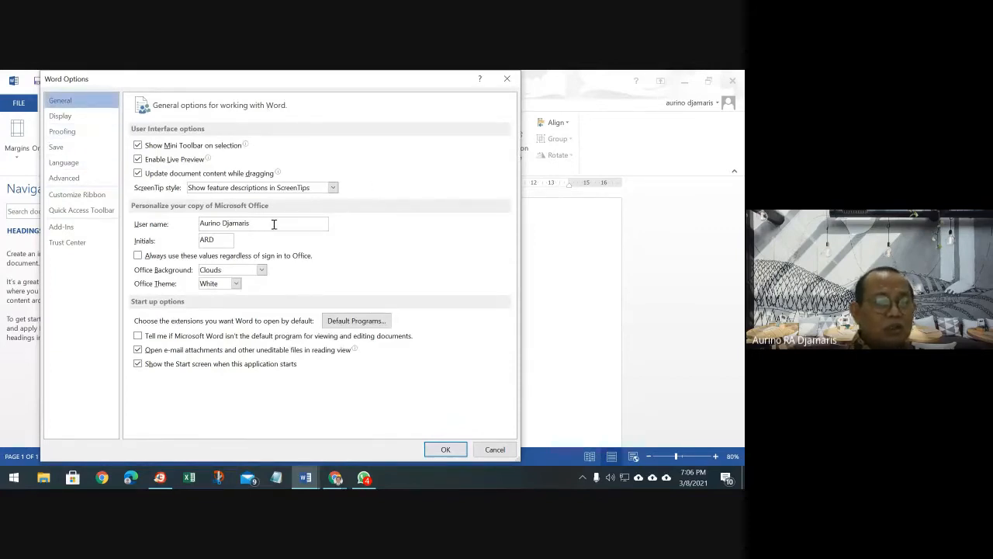
pyautogui.click(275, 223)
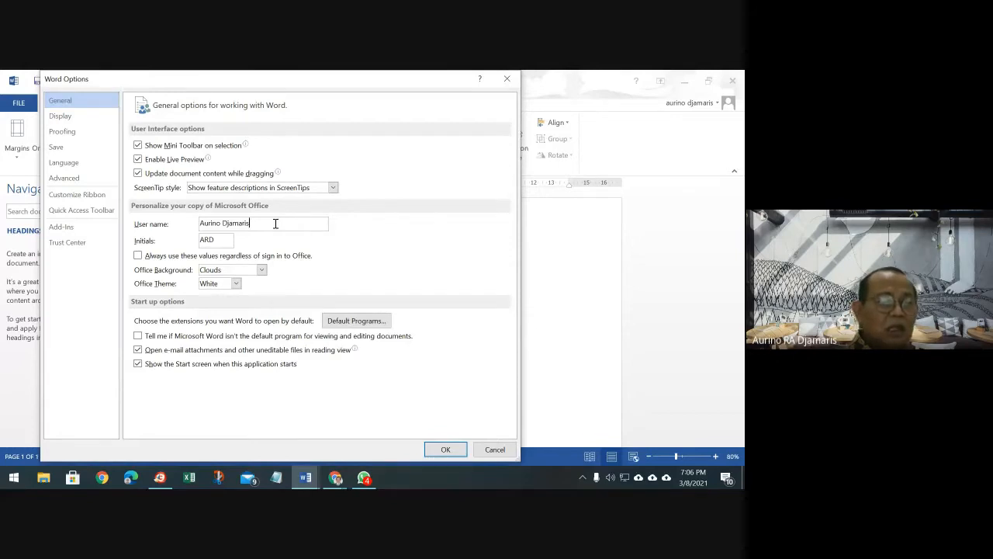
pyautogui.moveTo(275, 224); pyautogui.dragTo(185, 223)
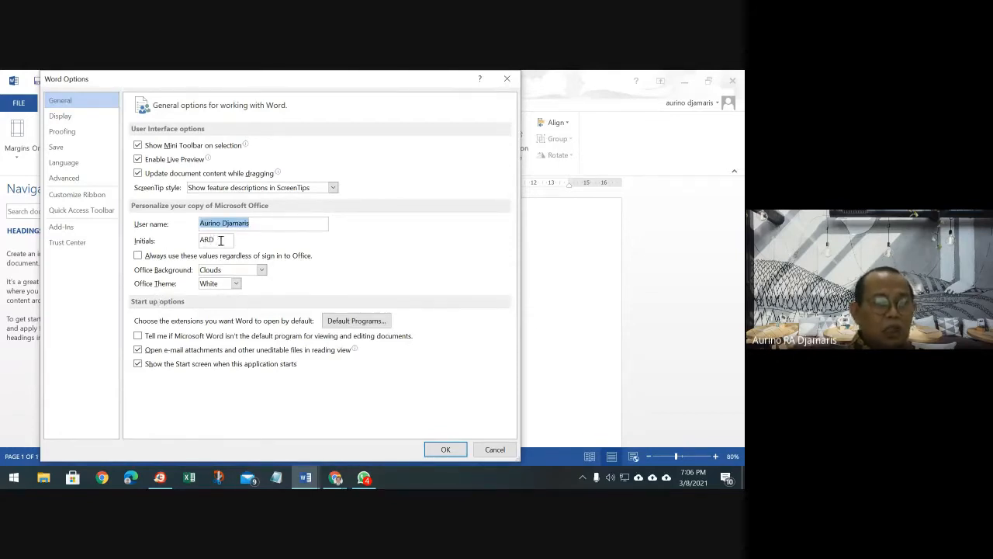
pyautogui.doubleClick(218, 239)
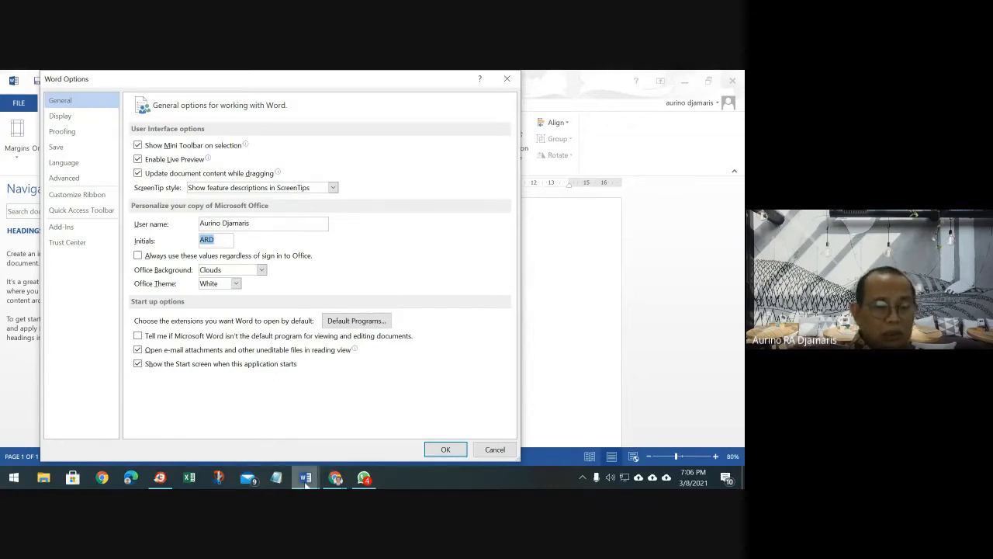
# Bring the Google Meet call window in Chrome to the front
pyautogui.click(338, 482)
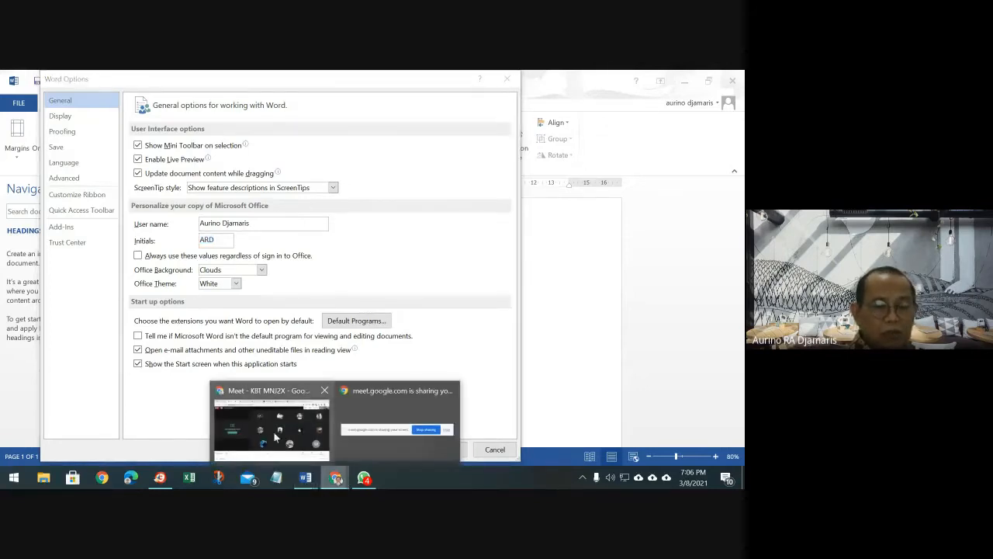
pyautogui.click(275, 438)
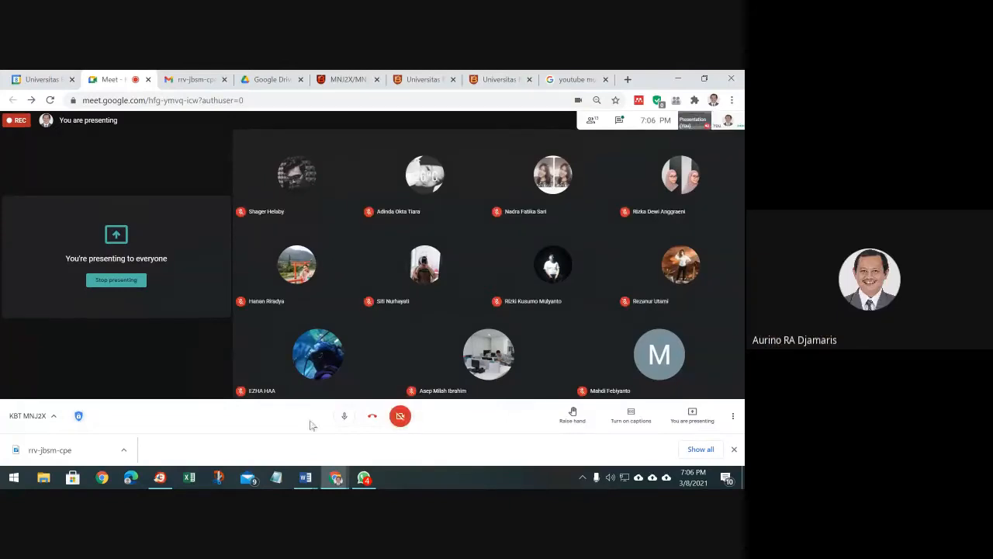
pyautogui.click(338, 482)
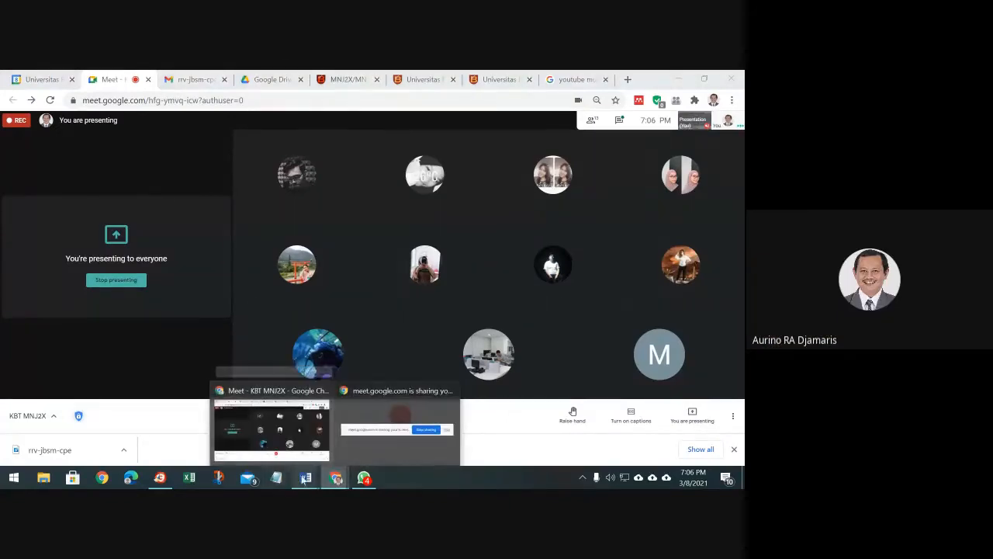
# Return to Word Options, reselect the initials, and show the Display settings page
pyautogui.moveTo(301, 479)
pyautogui.click(215, 421)
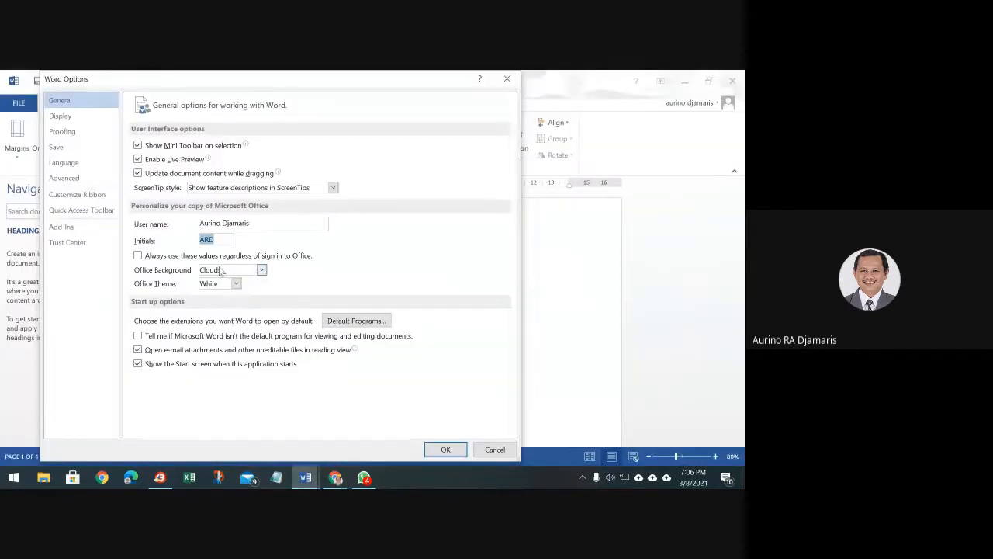
pyautogui.doubleClick(206, 240)
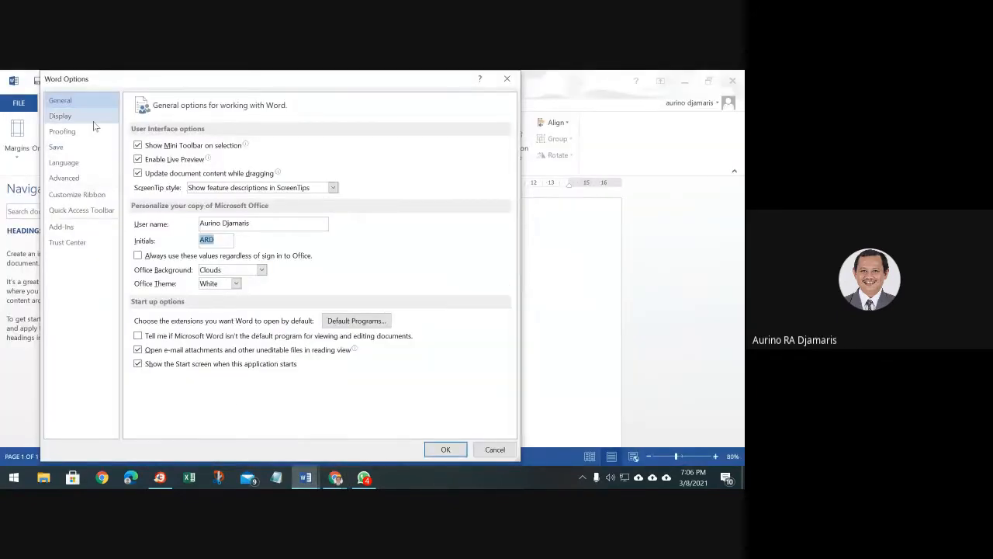
pyautogui.click(69, 116)
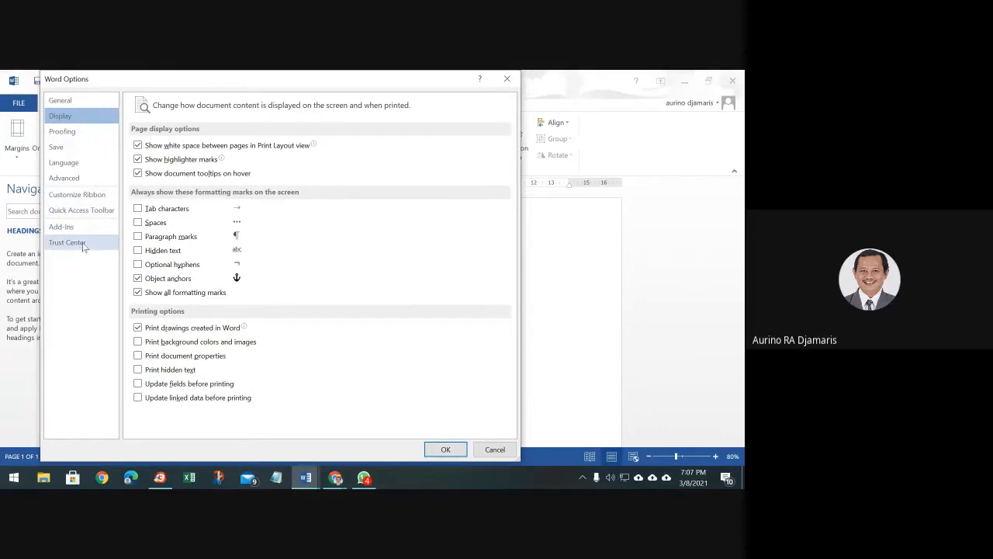
# Show the Proofing page with AutoCorrect, spelling and grammar settings
pyautogui.click(86, 134)
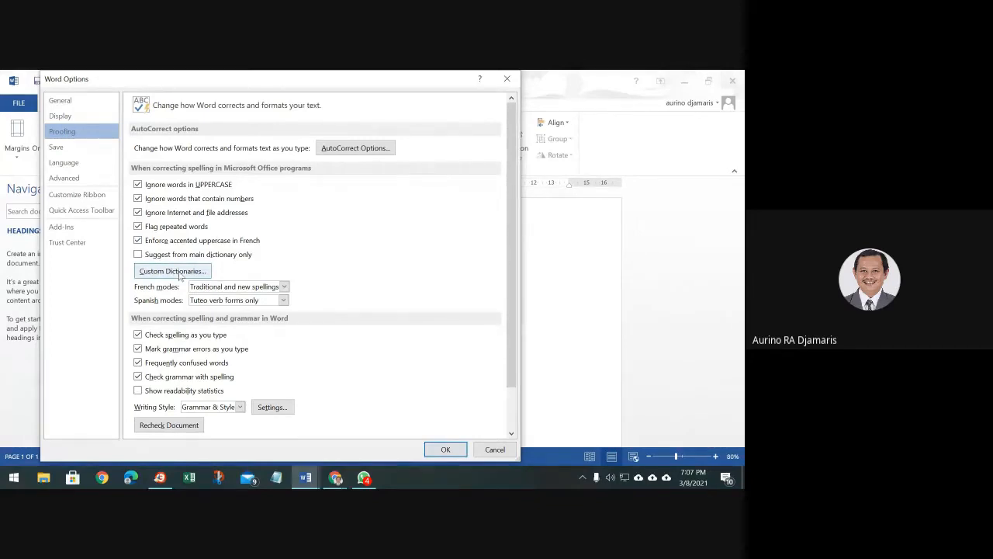
# Open the Custom Dictionaries list from the Proofing page
pyautogui.click(179, 273)
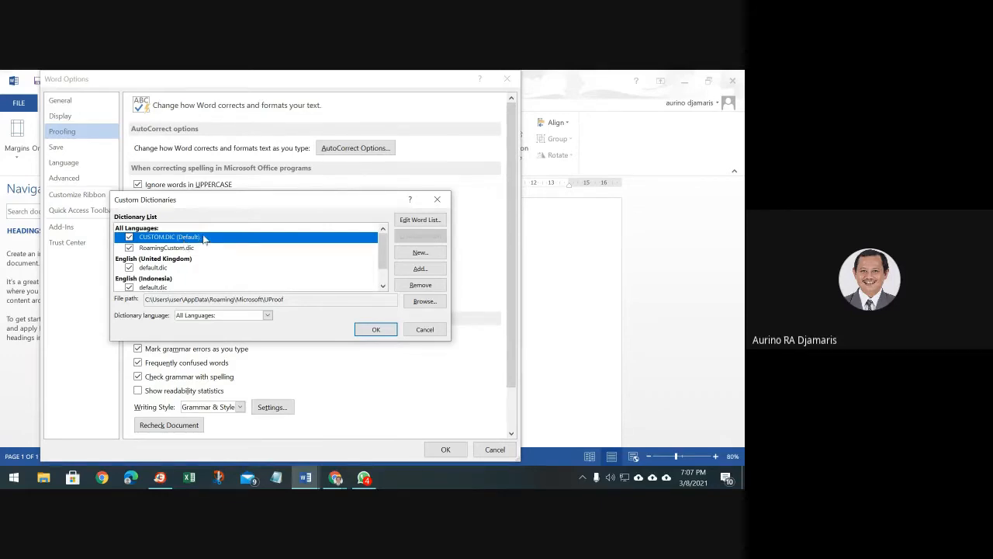
# Open the CUSTOM.DIC word list and scroll through its Indonesian entries
pyautogui.click(425, 221)
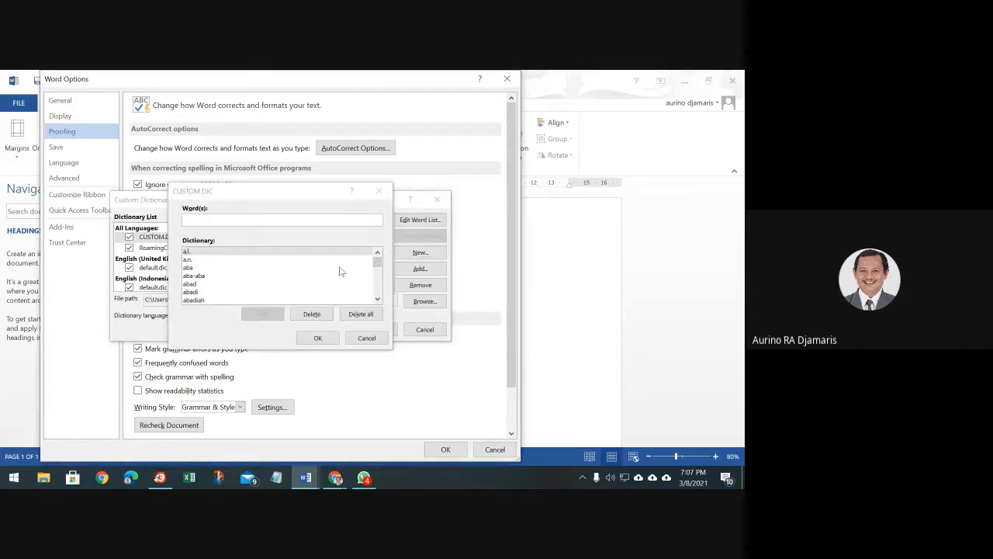
pyautogui.scroll(-5, 340, 271)
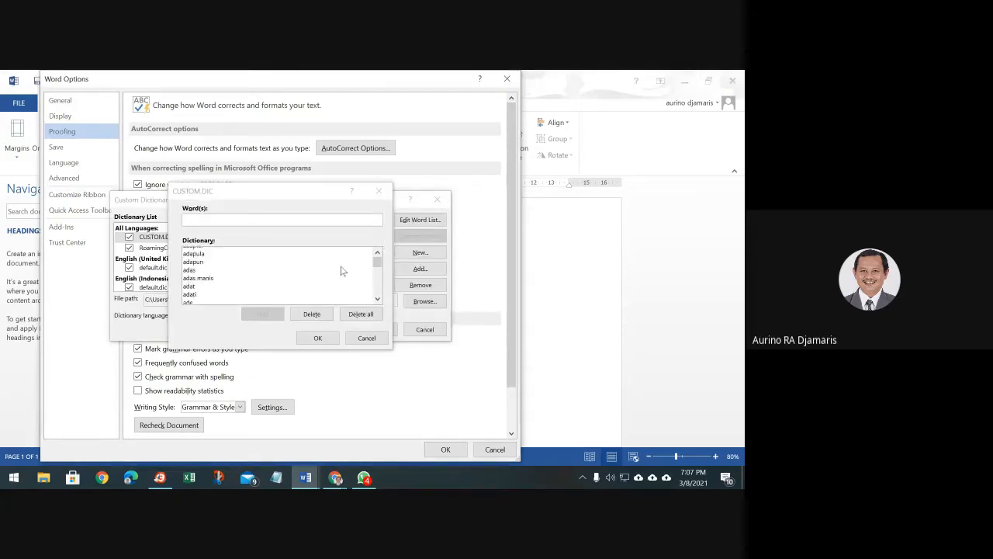
pyautogui.scroll(-10, 341, 273)
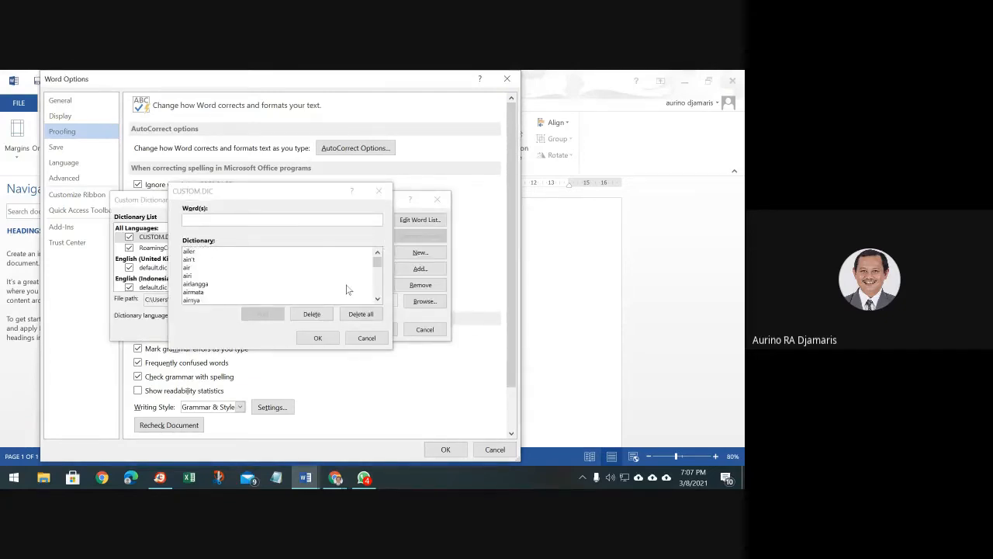
pyautogui.scroll(-10, 348, 291)
pyautogui.scroll(-3, 348, 291)
# Close the CUSTOM.DIC word list and inspect the dictionary's UProof folder path
pyautogui.click(366, 338)
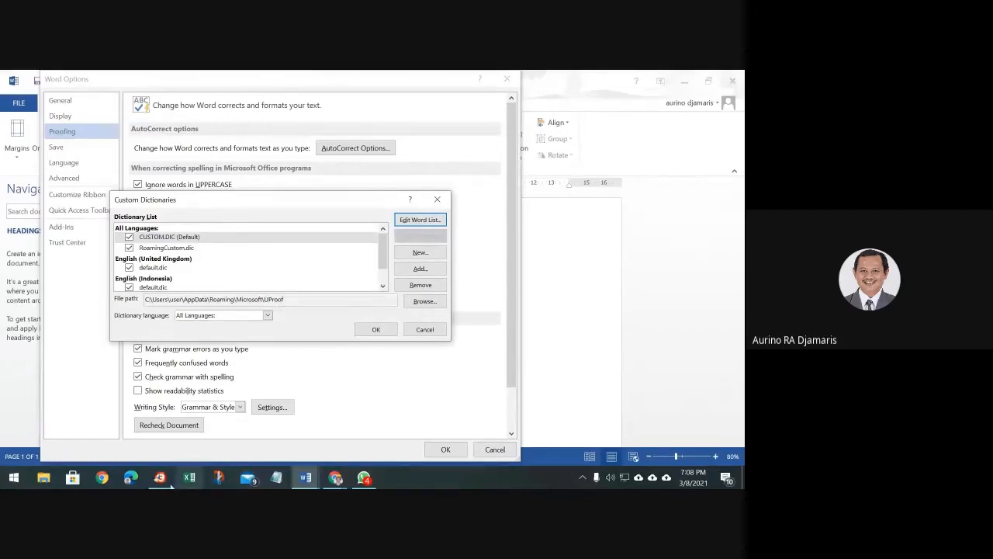
pyautogui.moveTo(160, 479)
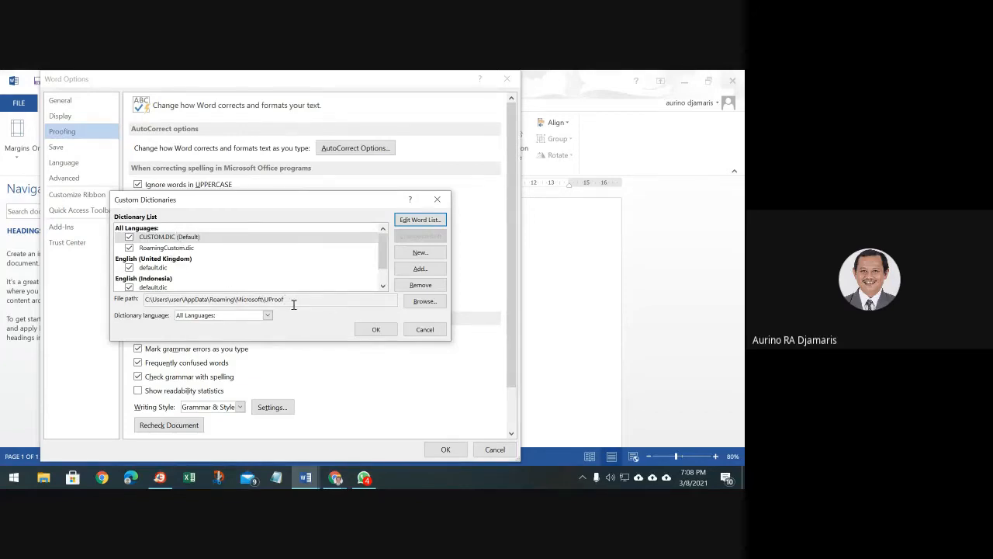
pyautogui.moveTo(296, 300); pyautogui.dragTo(136, 295)
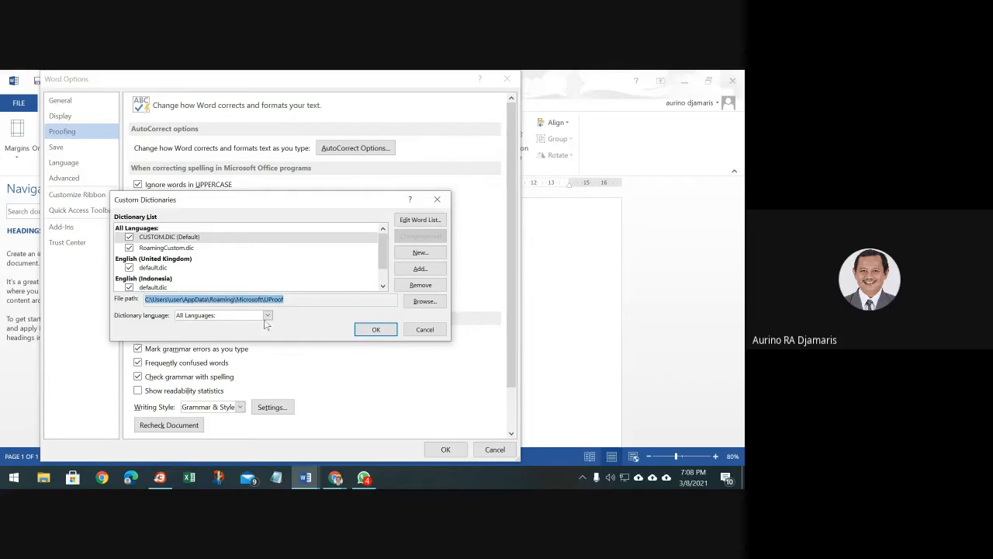
pyautogui.click(319, 302)
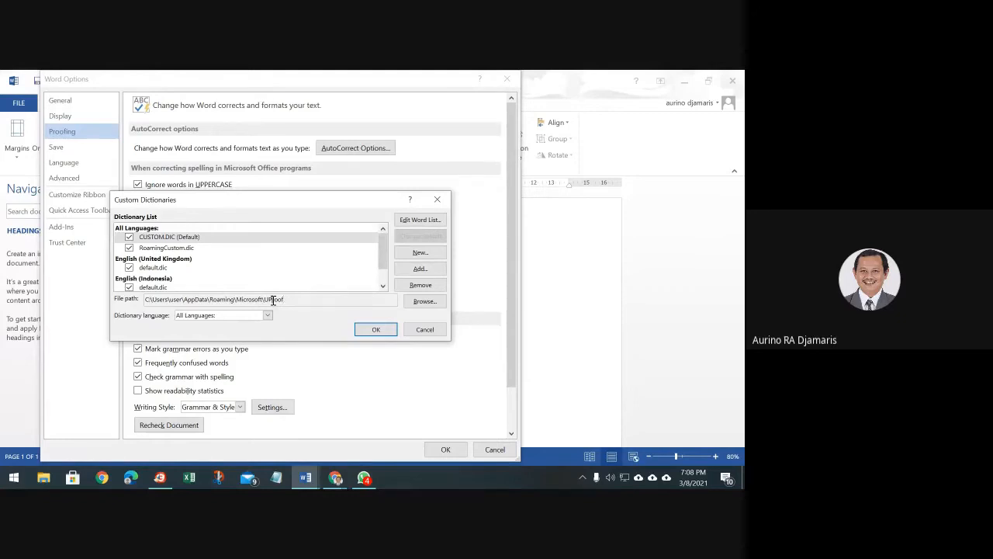
# Try selecting parts of the dictionary File path field in Custom Dictionaries
pyautogui.doubleClick(273, 300)
pyautogui.click(312, 299)
pyautogui.tripleClick(251, 300)
pyautogui.doubleClick(257, 299)
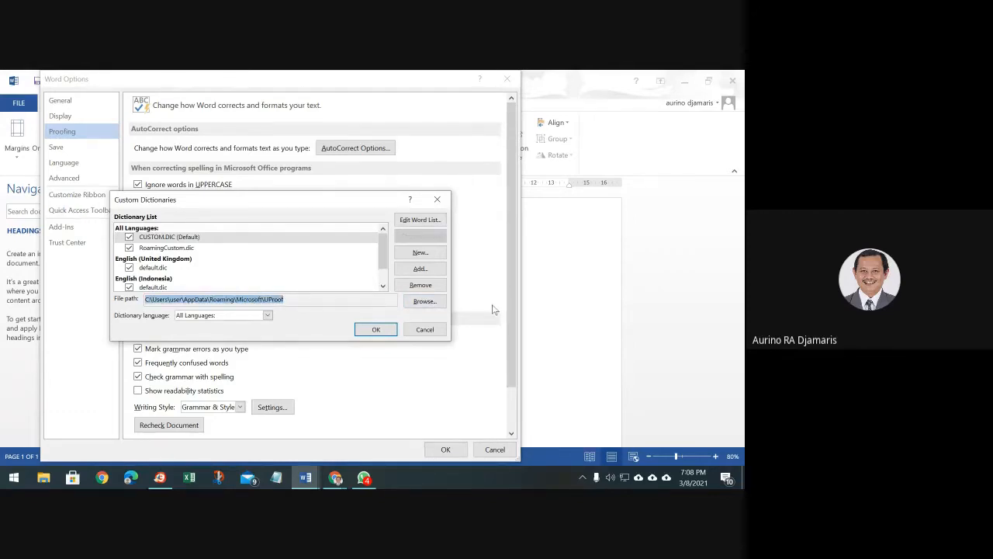
pyautogui.click(310, 301)
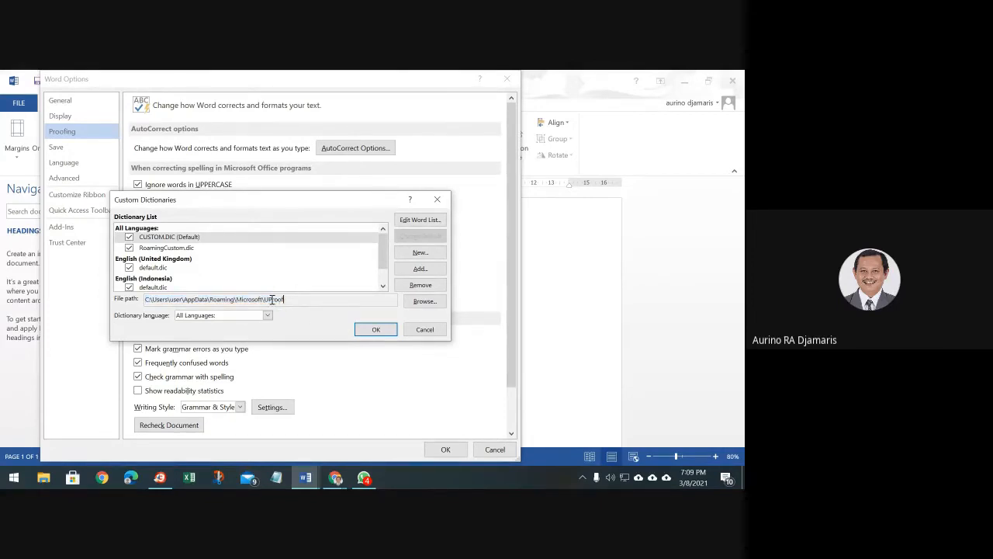
pyautogui.doubleClick(273, 301)
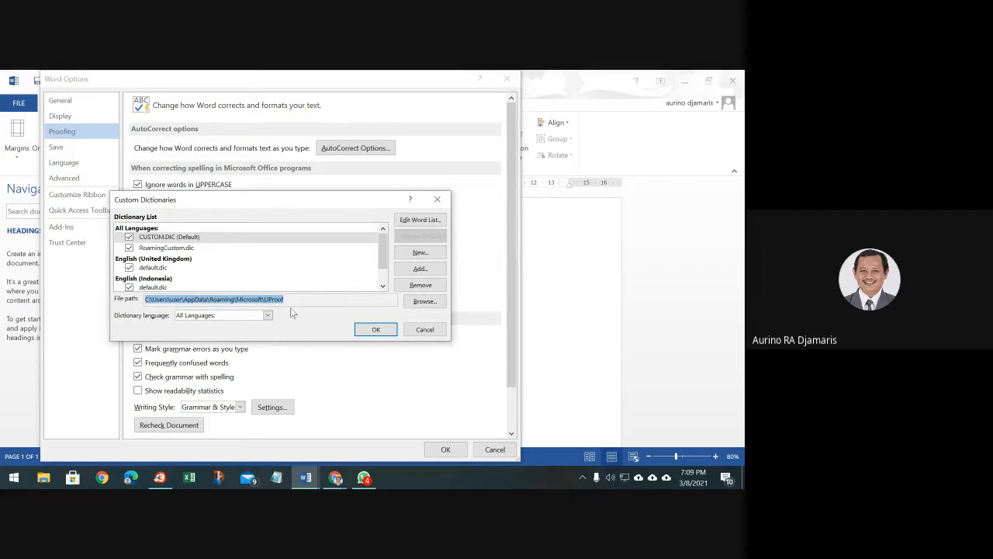
pyautogui.click(286, 301)
pyautogui.doubleClick(285, 300)
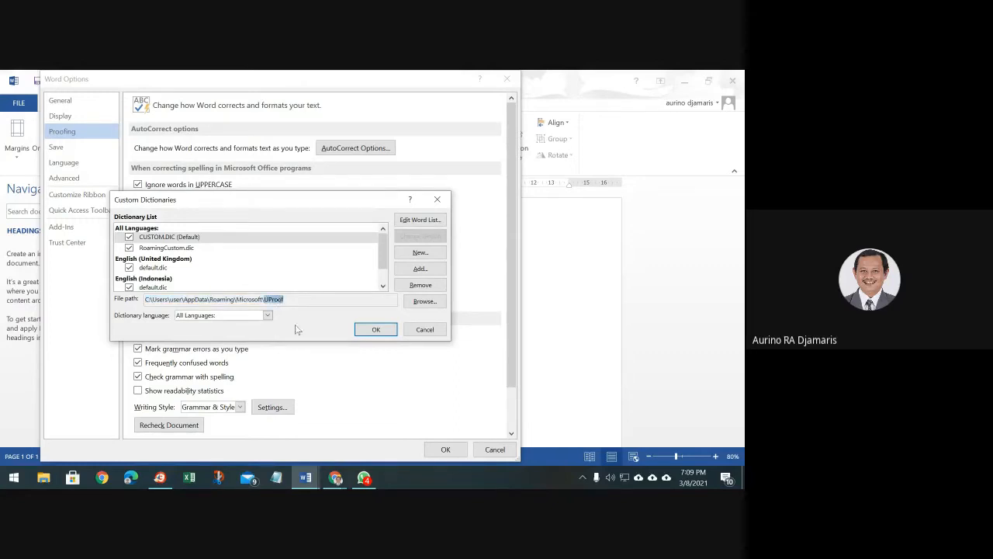
pyautogui.click(281, 300)
# Select the full path C:\Users\user\AppData\Roaming\Microsoft\UProof and copy it
pyautogui.doubleClick(275, 300)
pyautogui.doubleClick(202, 300)
pyautogui.doubleClick(158, 300)
pyautogui.tripleClick(241, 299)
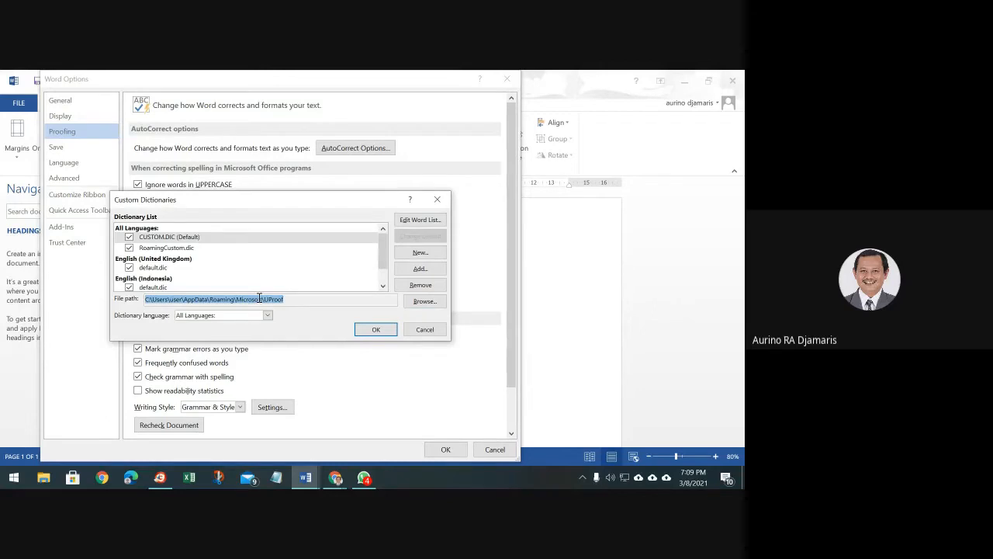
pyautogui.rightClick(260, 298)
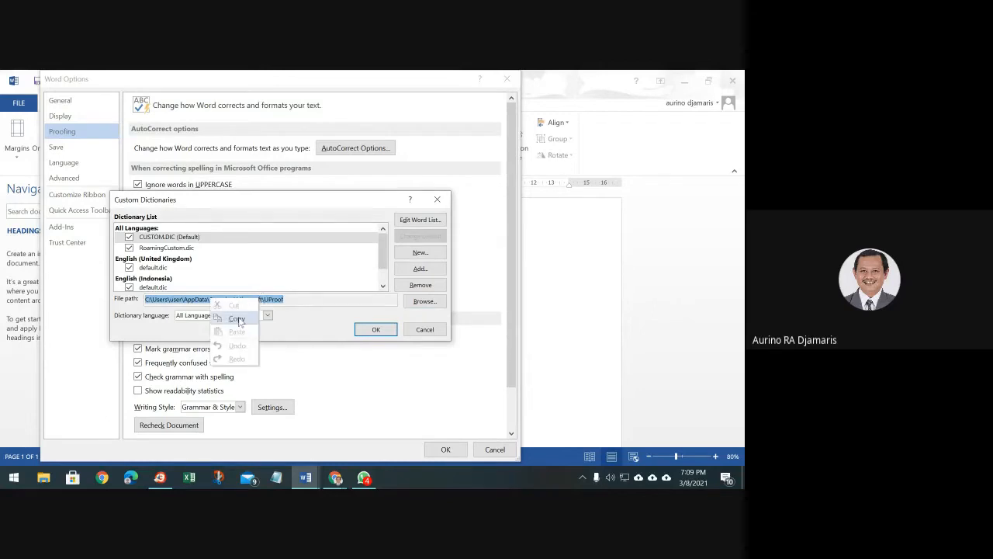
pyautogui.click(237, 319)
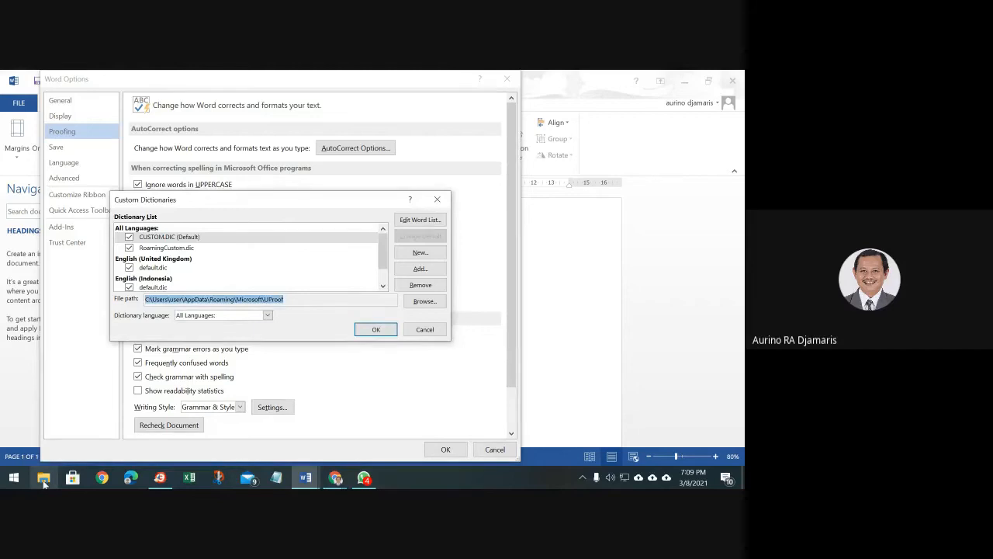
# Paste the UProof path into File Explorer's address bar and open CUSTOM in Notepad
pyautogui.click(45, 479)
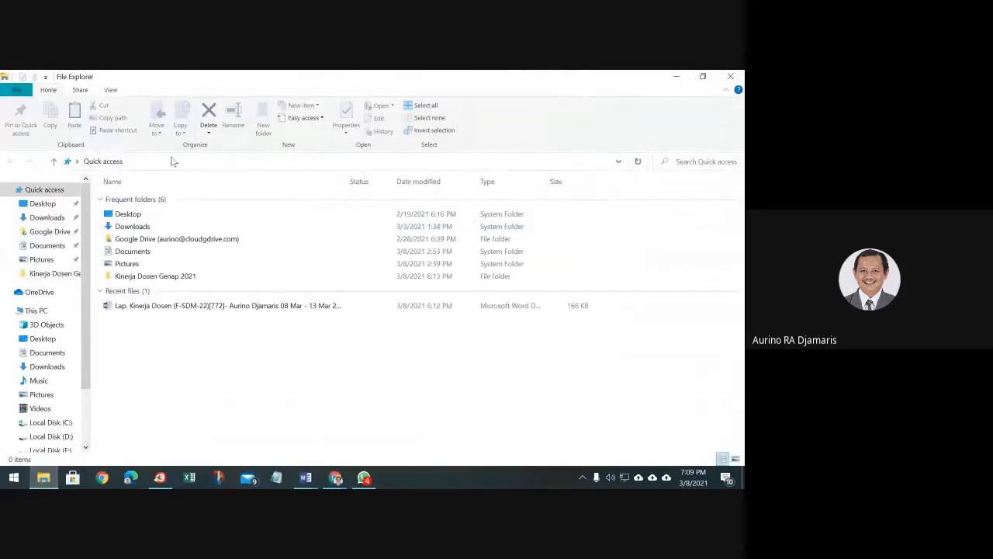
pyautogui.click(295, 162)
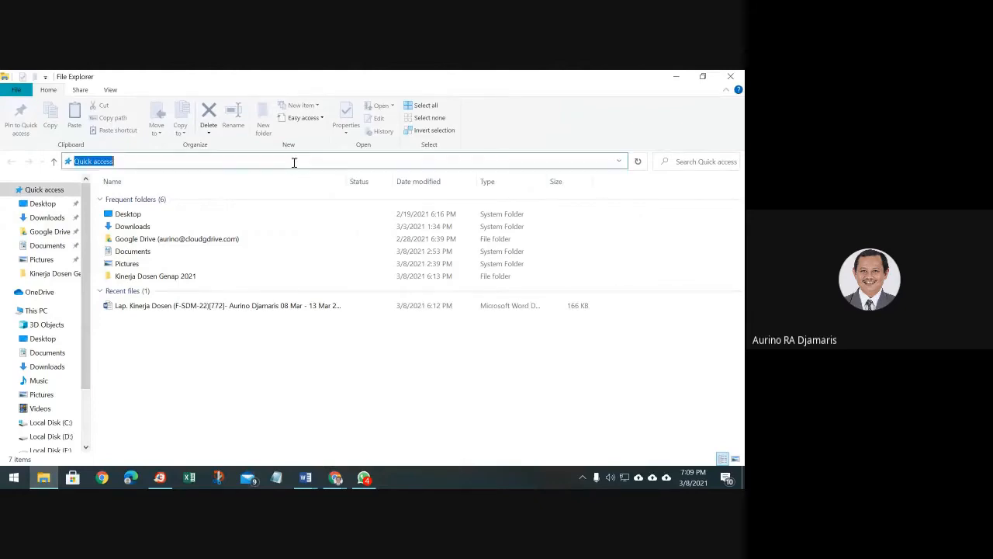
pyautogui.rightClick(264, 165)
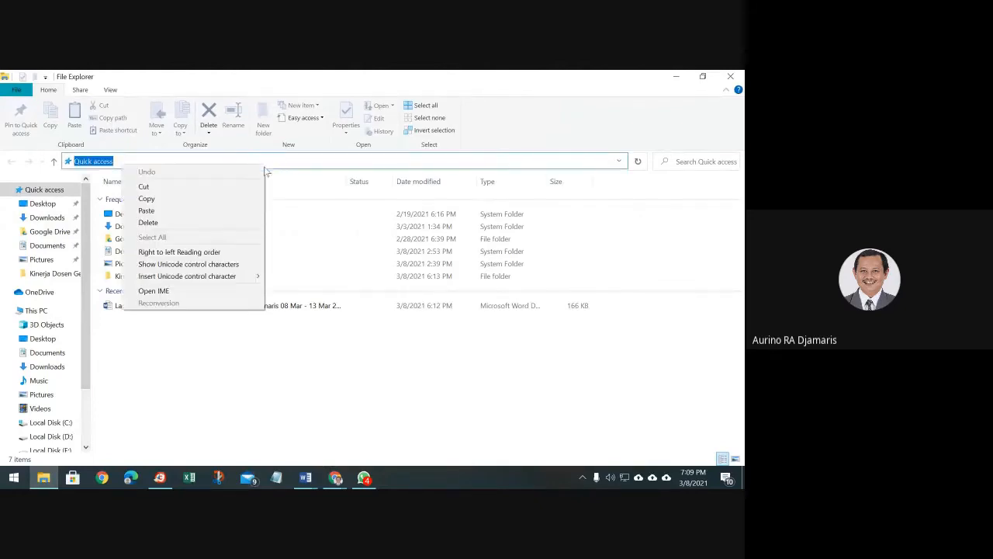
pyautogui.click(239, 211)
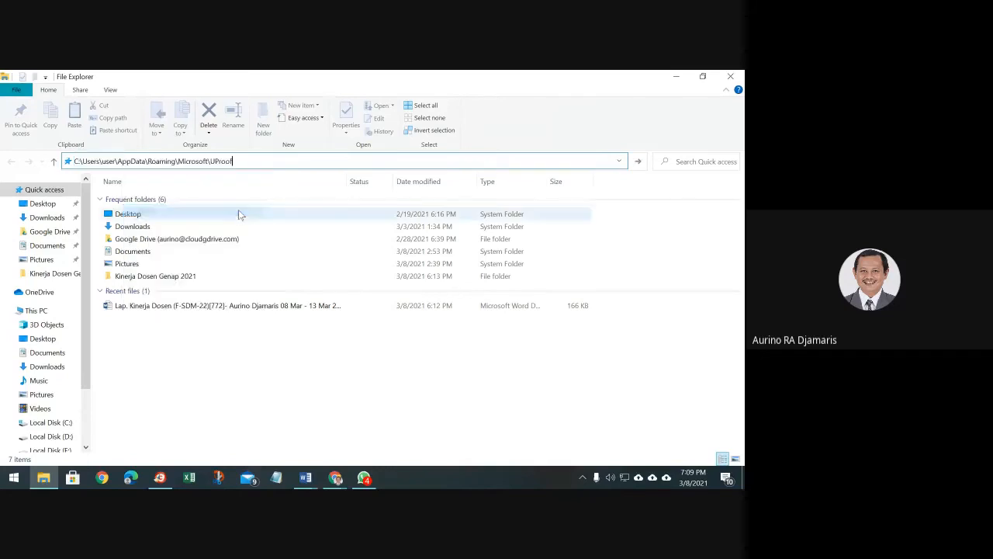
pyautogui.click(638, 162)
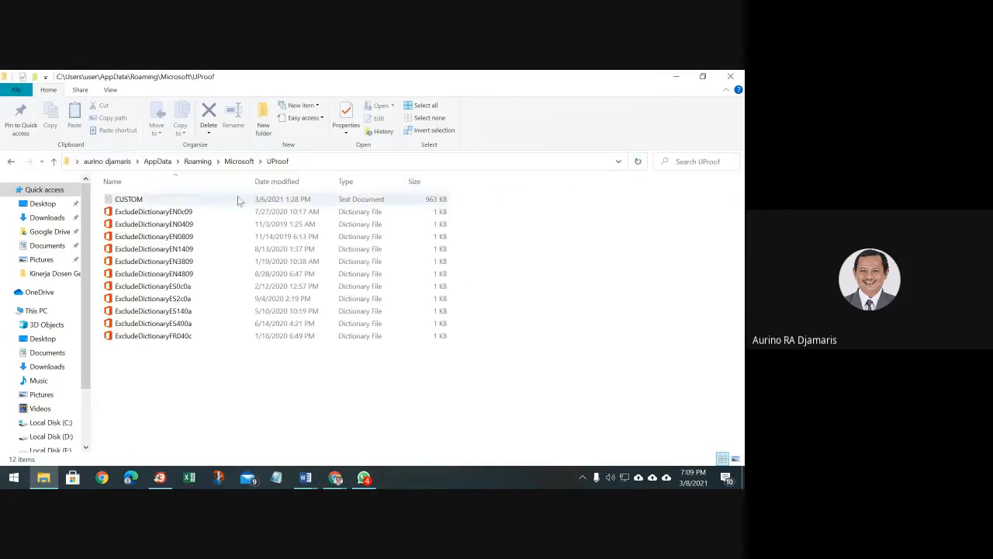
pyautogui.doubleClick(131, 199)
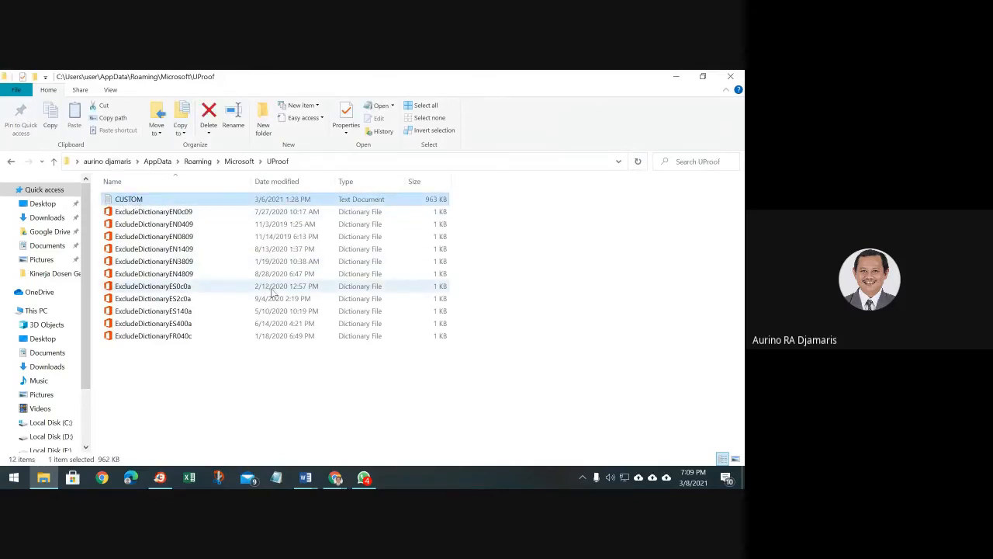
pyautogui.doubleClick(165, 200)
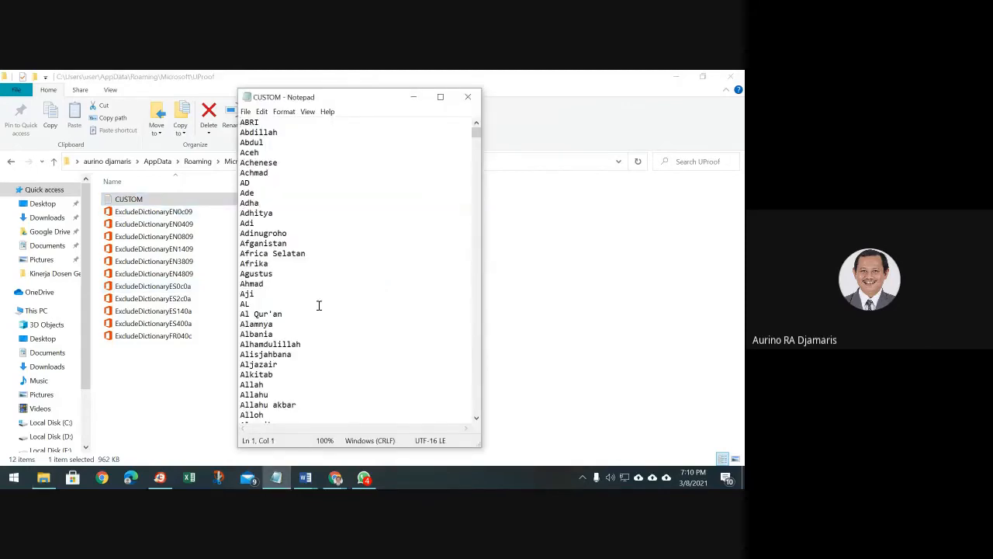
# Close the Notepad word list, select the CUSTOM file in Explorer, and switch to WhatsApp
pyautogui.rightClick(353, 102)
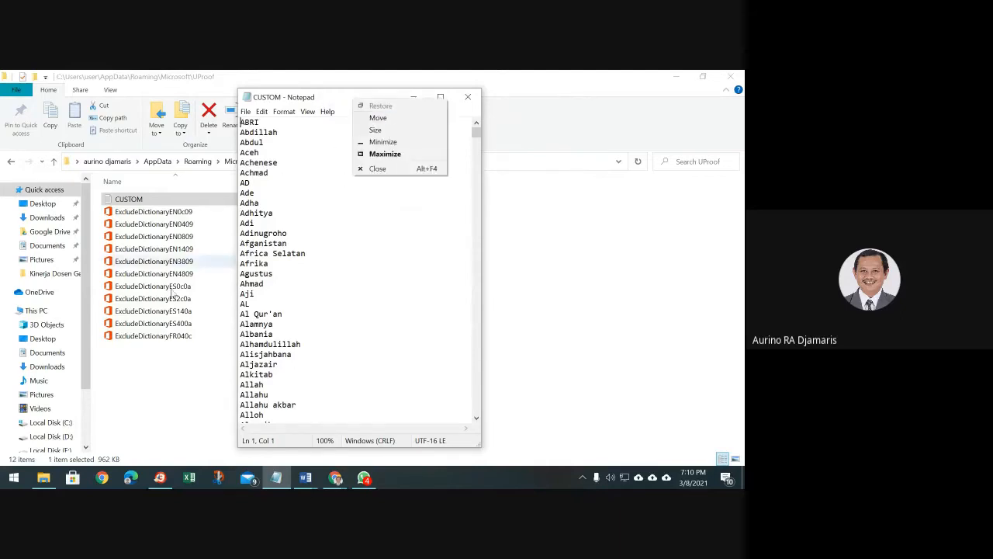
pyautogui.click(155, 193)
pyautogui.click(145, 199)
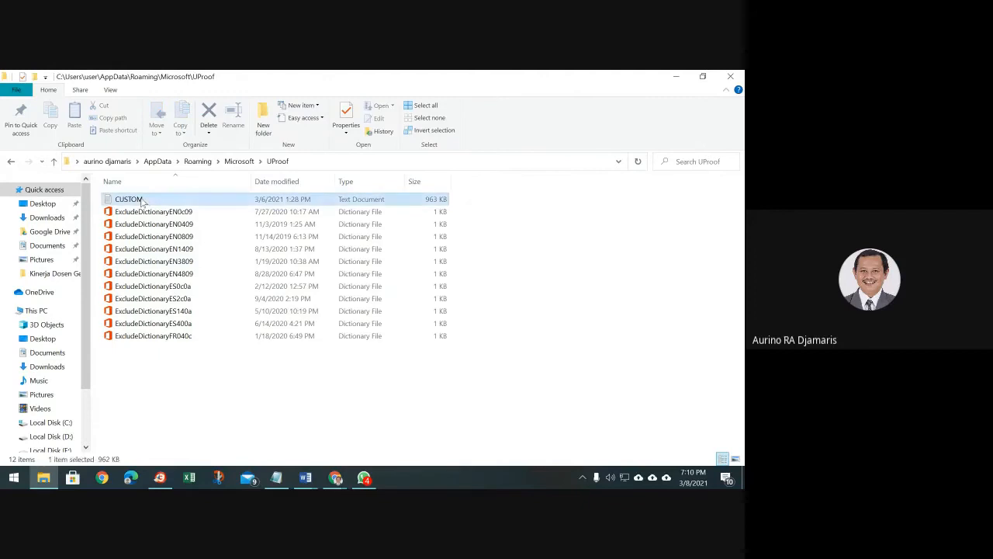
pyautogui.rightClick(144, 200)
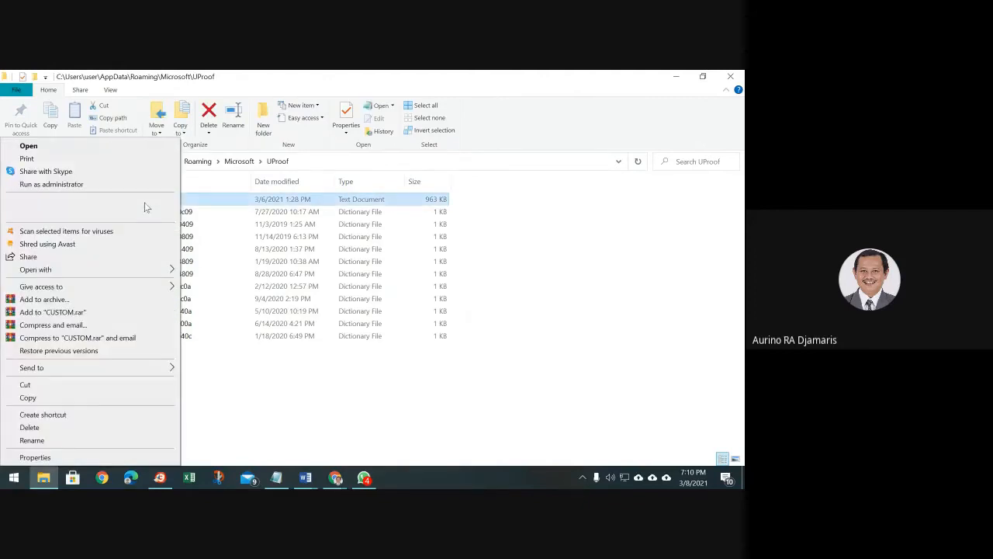
pyautogui.click(364, 479)
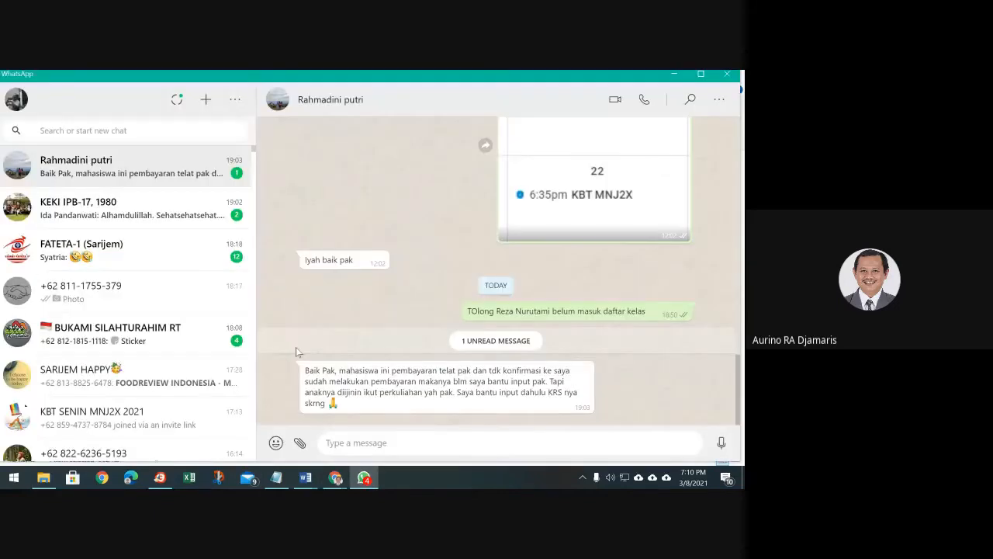
pyautogui.scroll(-4, 113, 342)
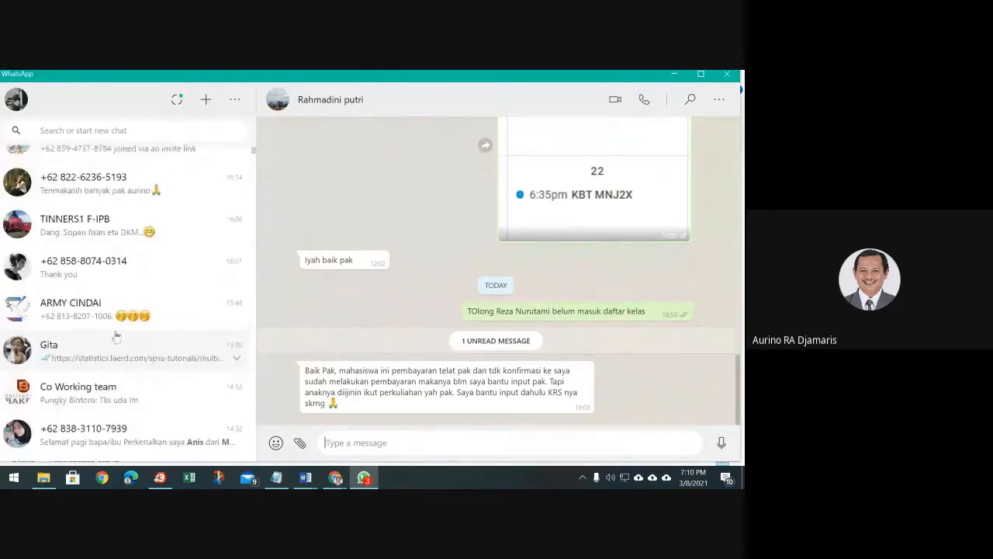
pyautogui.scroll(2, 117, 325)
# Drag the CUSTOM.DIC file into the KBT SENIN MNJ2X 2021 group chat and send it
pyautogui.click(119, 322)
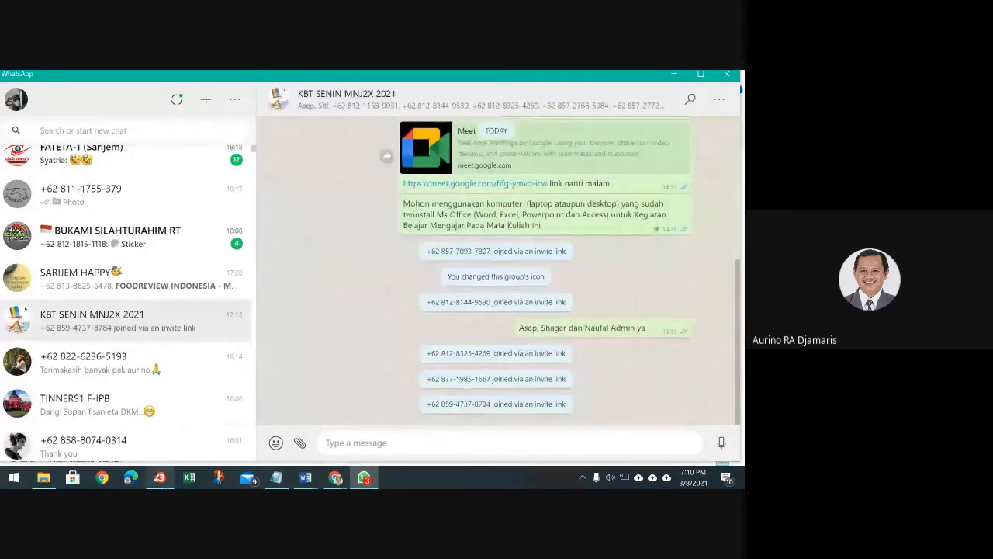
pyautogui.click(44, 477)
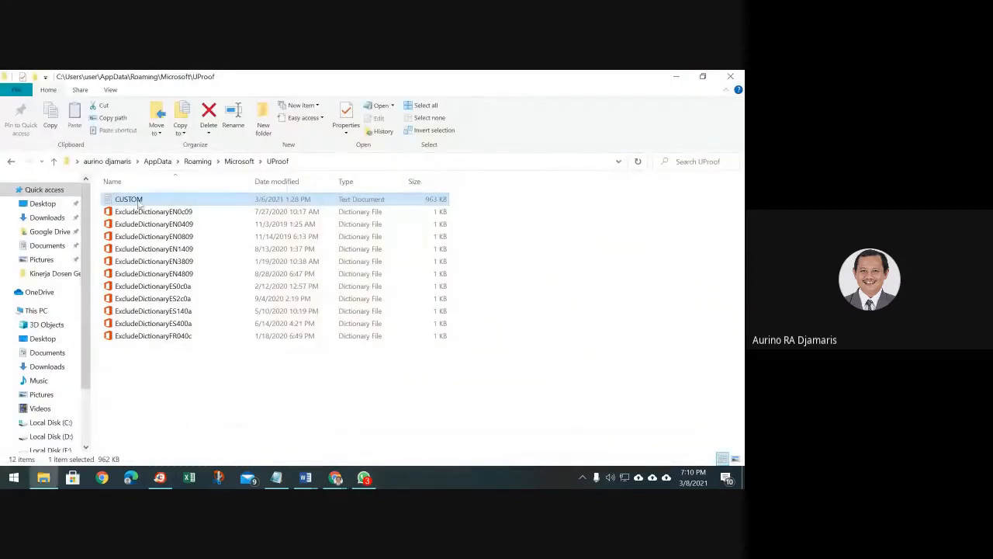
pyautogui.moveTo(144, 204); pyautogui.dragTo(475, 343)
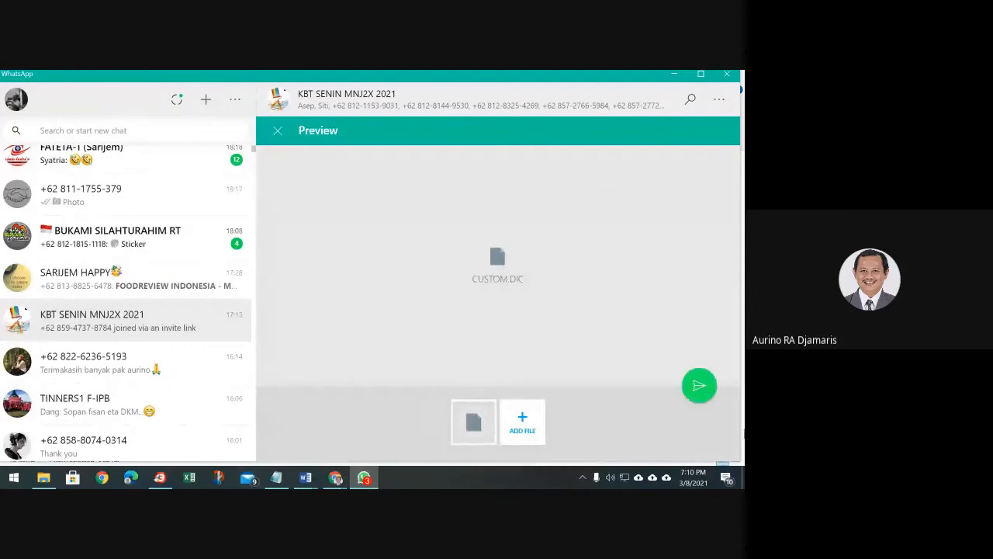
pyautogui.click(700, 387)
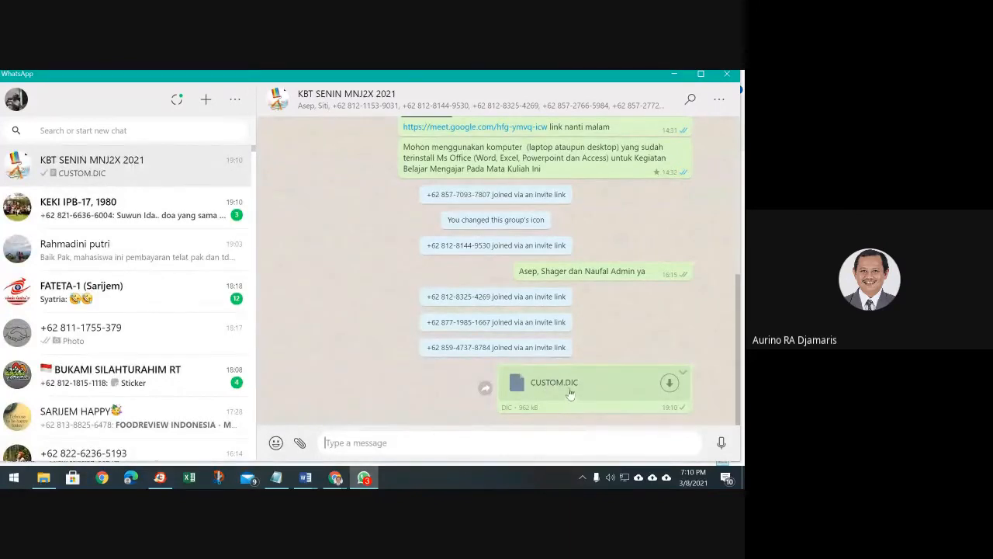
# Replace CUSTOM.DIC's contents in Notepad with the pasted Indonesian word list ending in zuriah
pyautogui.click(44, 478)
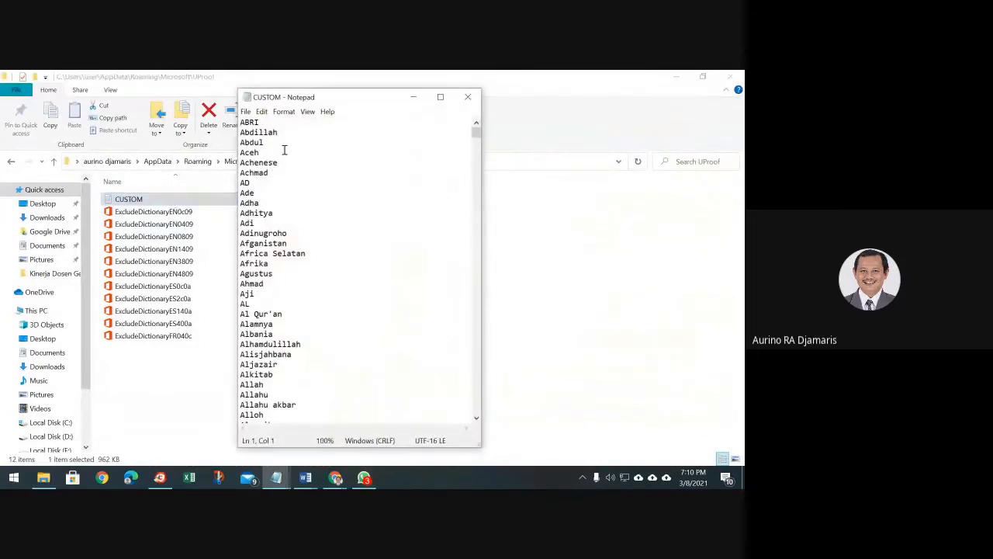
pyautogui.moveTo(242, 125); pyautogui.dragTo(359, 400)
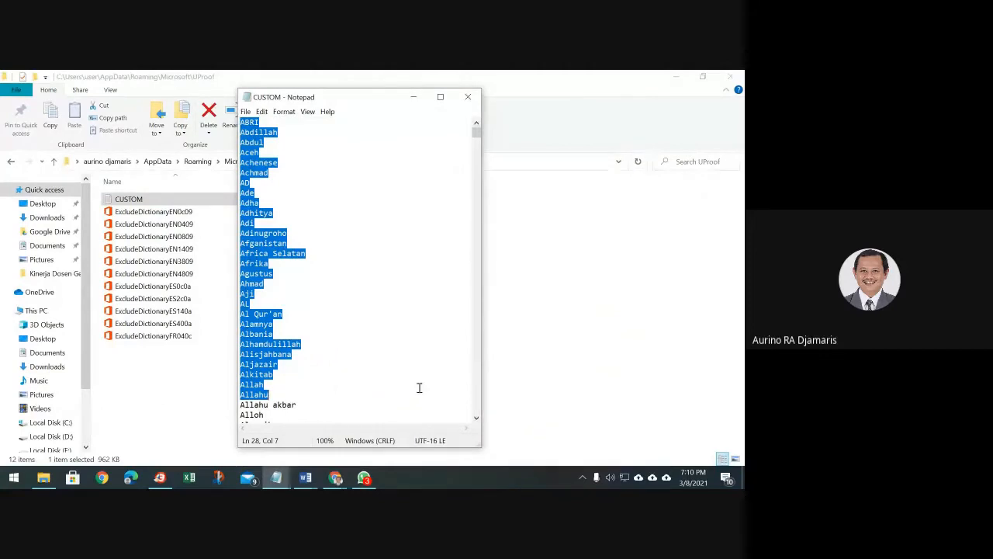
pyautogui.hotkey('ctrl', 'a')
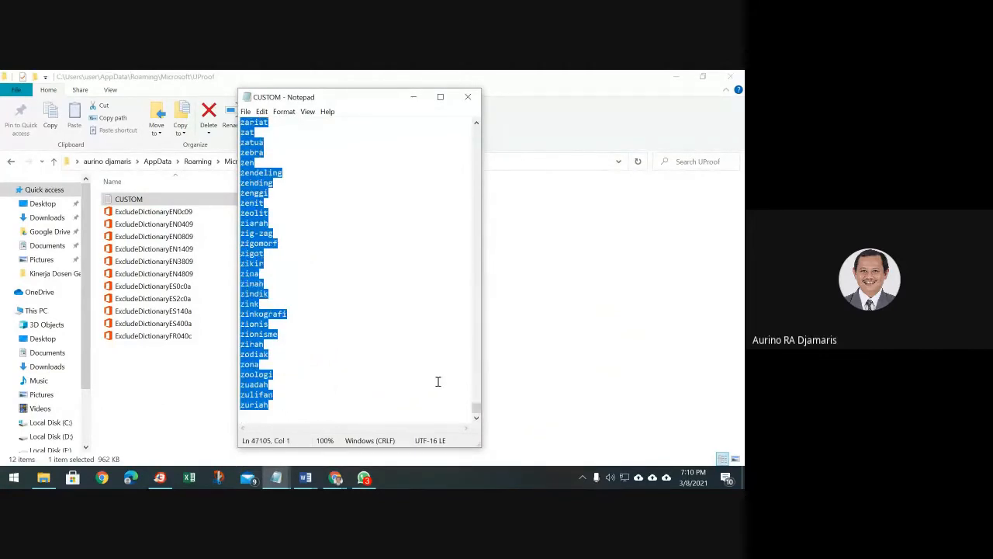
pyautogui.press('Delete')
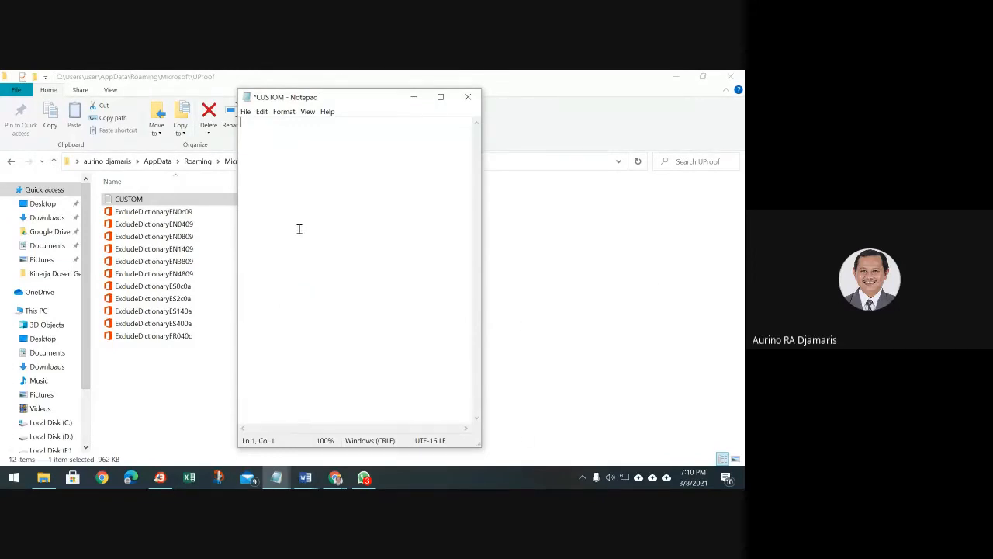
pyautogui.click(262, 112)
pyautogui.click(280, 164)
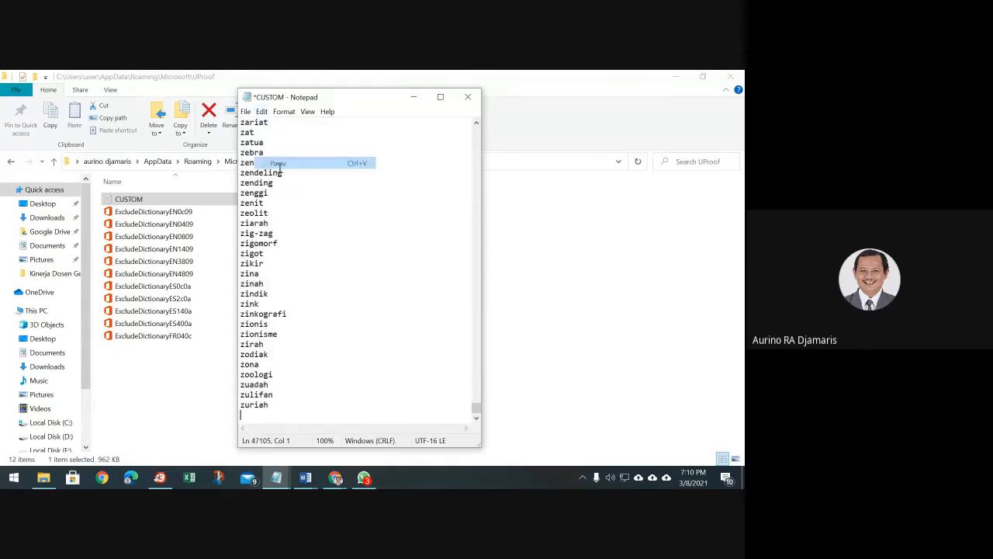
pyautogui.scroll(20, 444, 264)
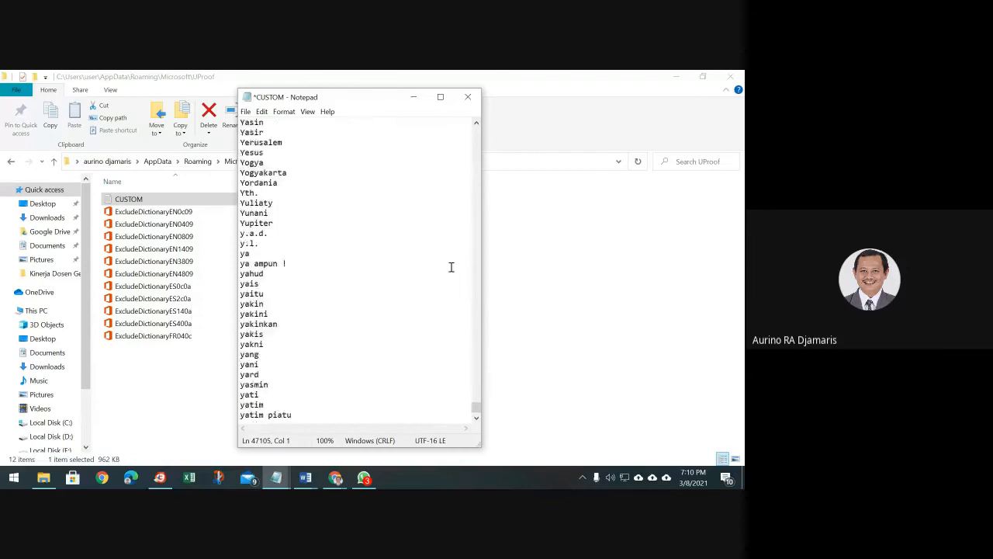
pyautogui.moveTo(476, 405); pyautogui.dragTo(485, 130)
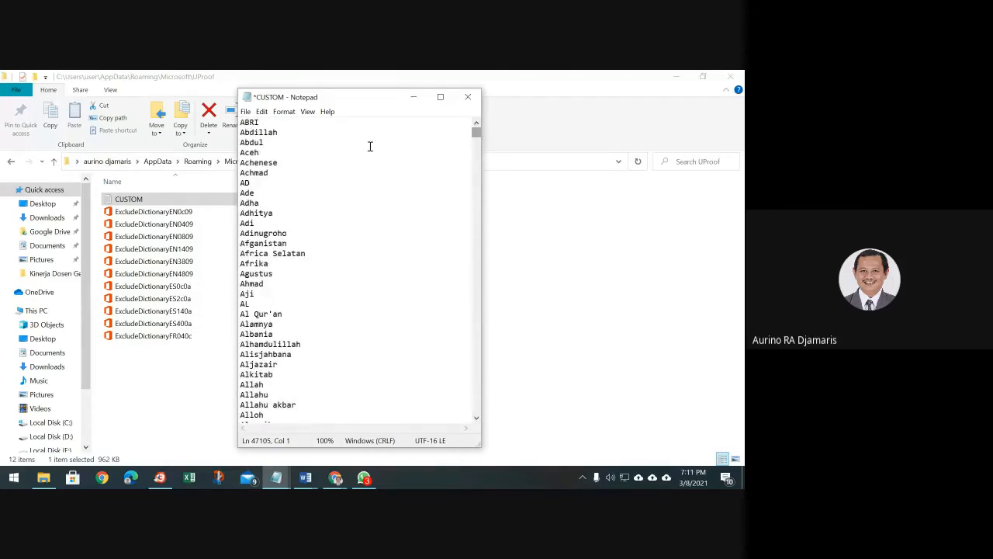
pyautogui.scroll(-7, 315, 205)
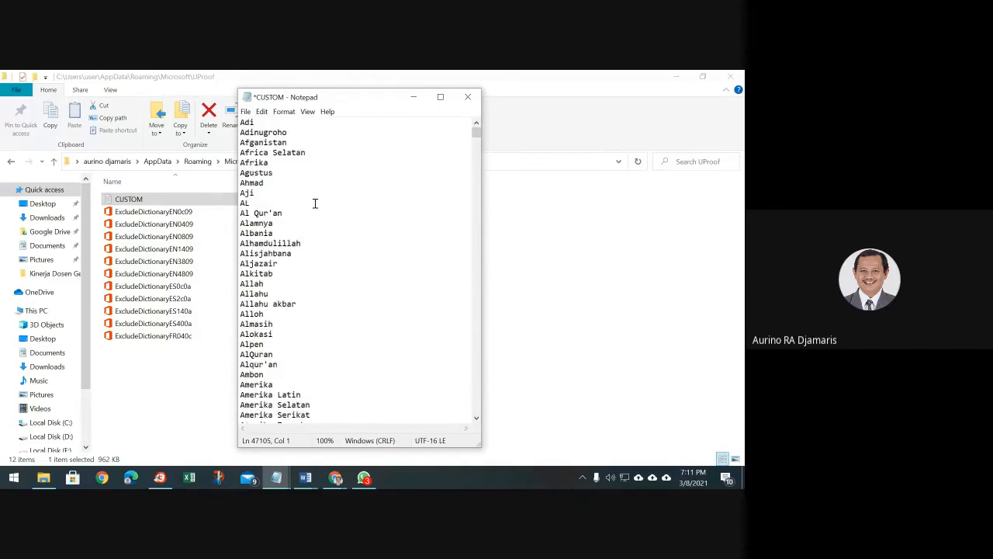
pyautogui.scroll(7, 315, 203)
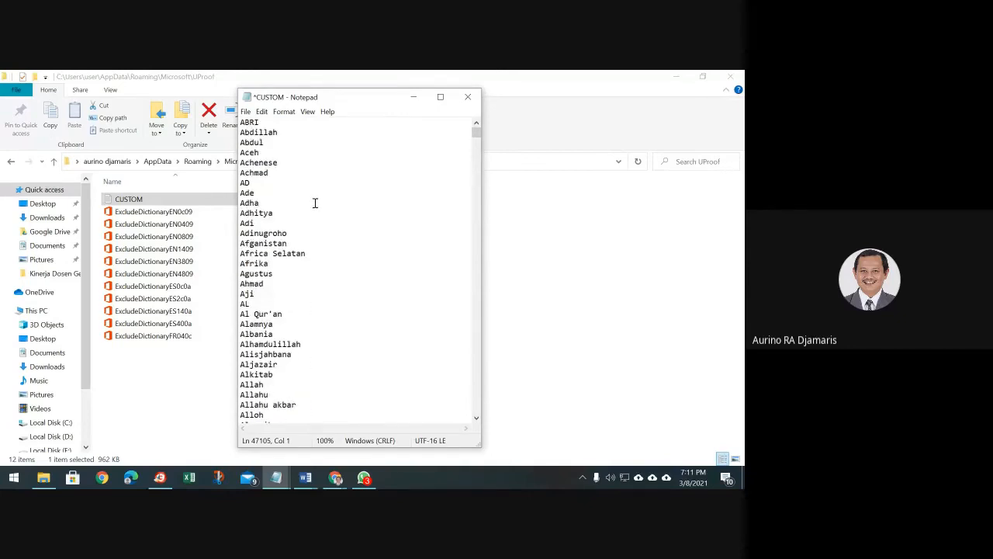
# Close CUSTOM.DIC and save the changes
pyautogui.click(471, 99)
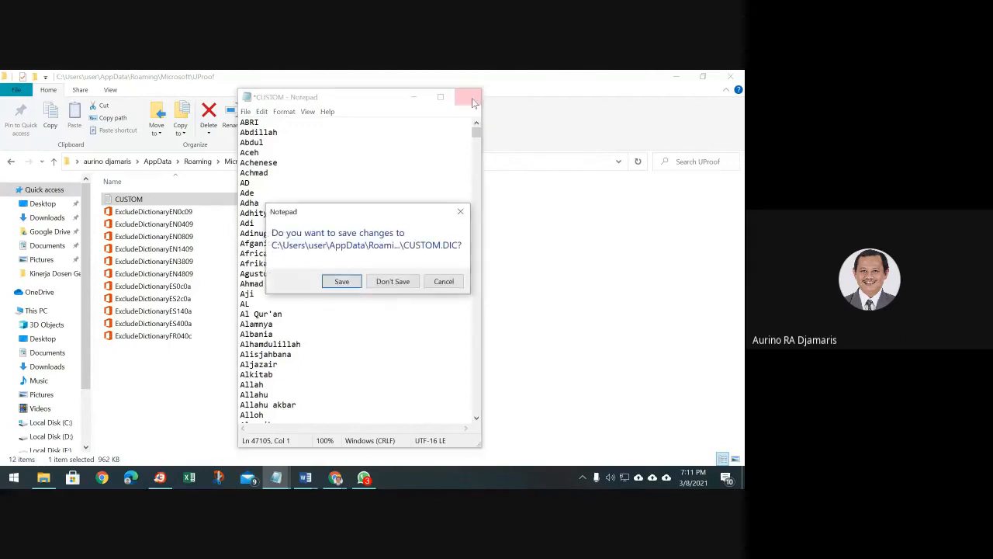
pyautogui.click(339, 285)
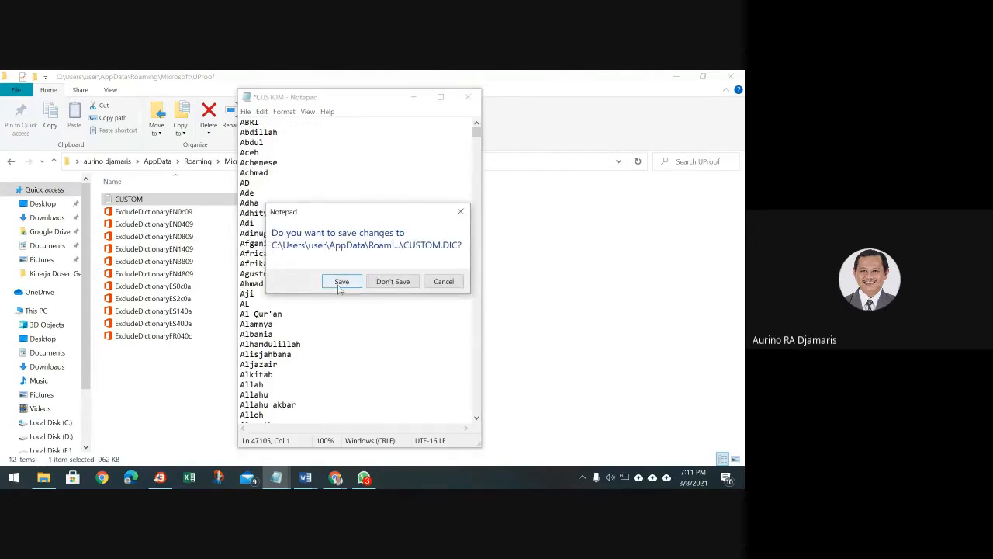
pyautogui.click(339, 289)
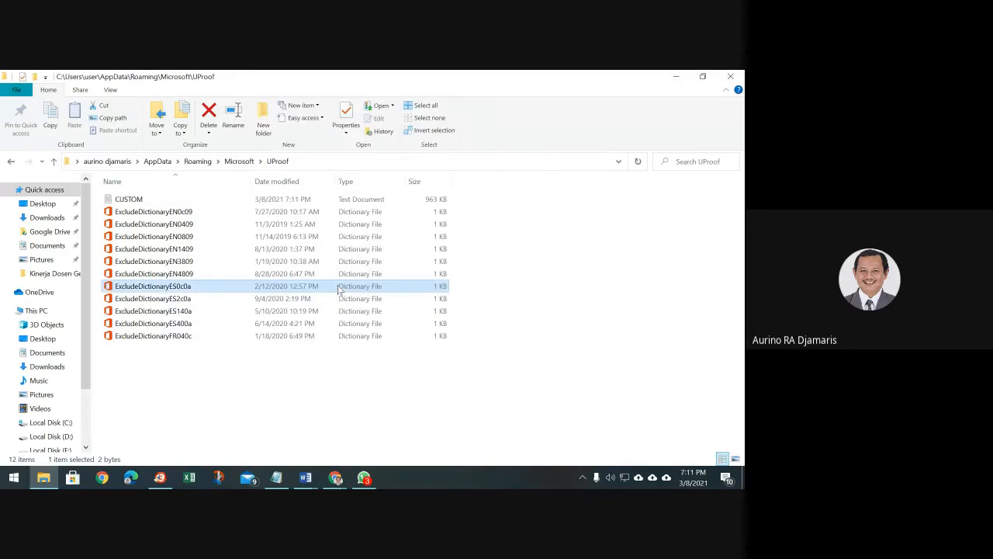
# Back in Document1's Custom Dictionaries, open the CUSTOM.DIC word list for editing
pyautogui.click(306, 477)
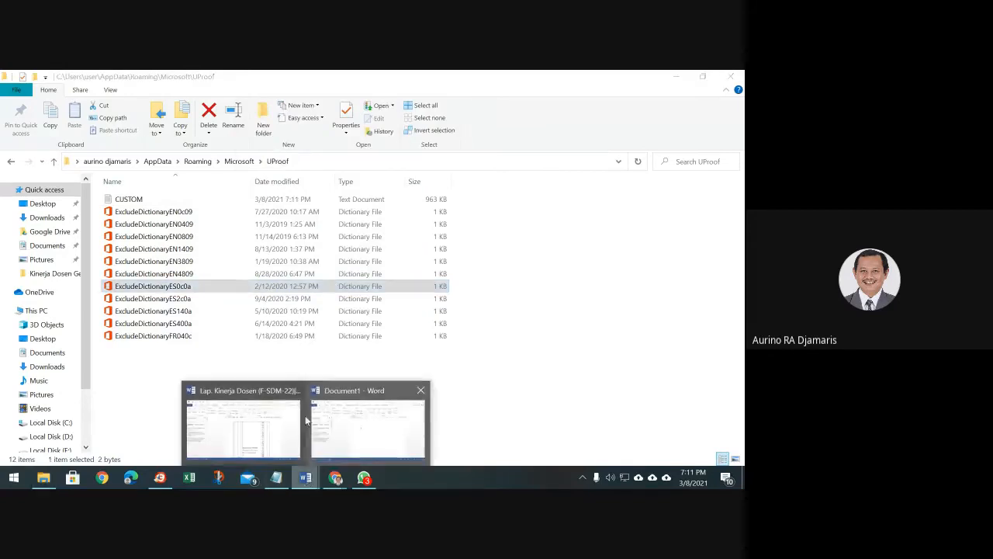
pyautogui.click(312, 444)
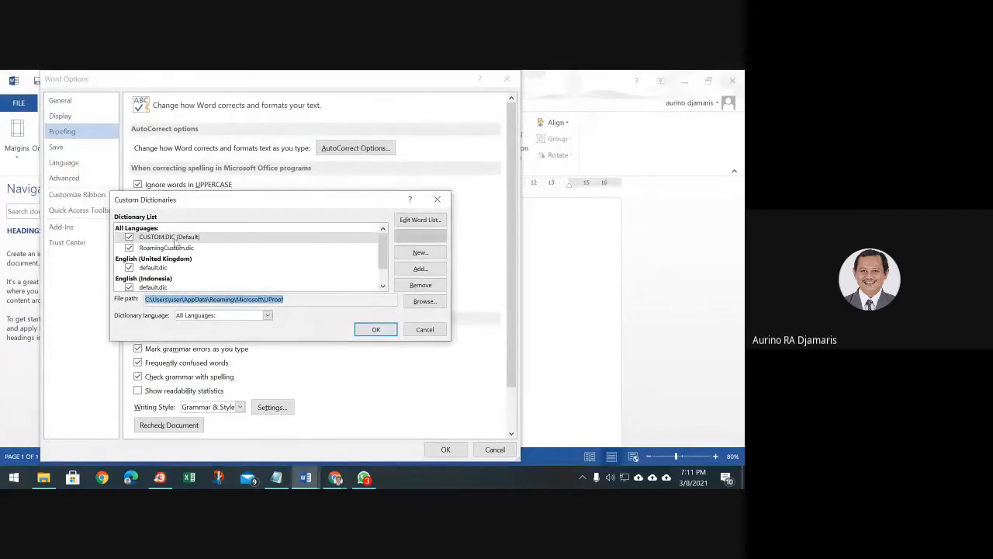
pyautogui.click(173, 240)
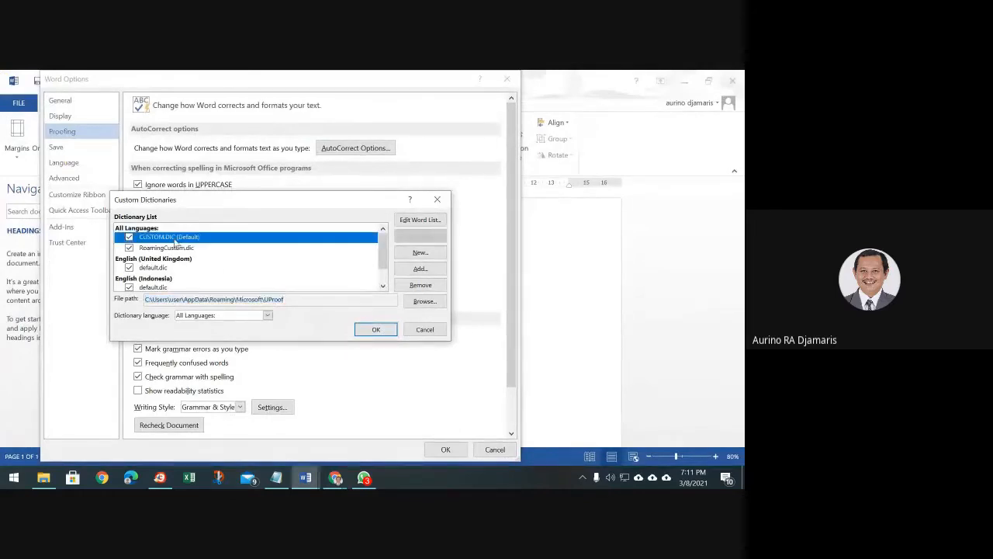
pyautogui.click(425, 223)
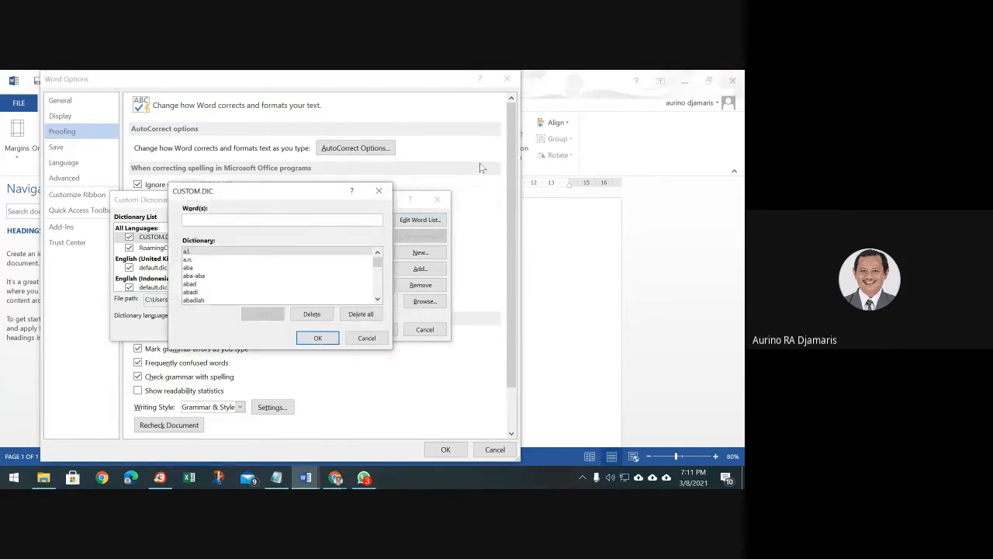
# Add the author's full name to the CUSTOM.DIC word list and confirm
pyautogui.scroll(-3, 277, 296)
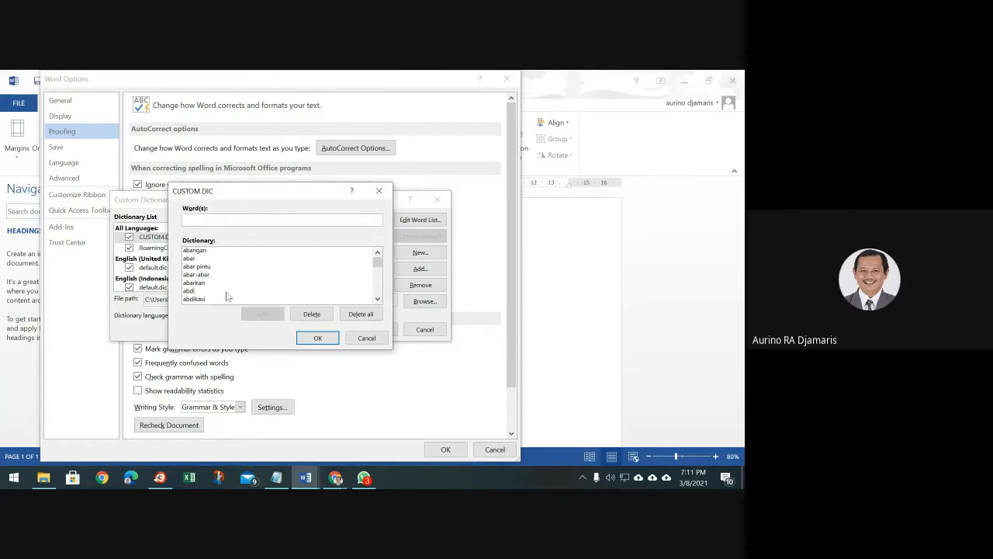
pyautogui.scroll(3, 229, 296)
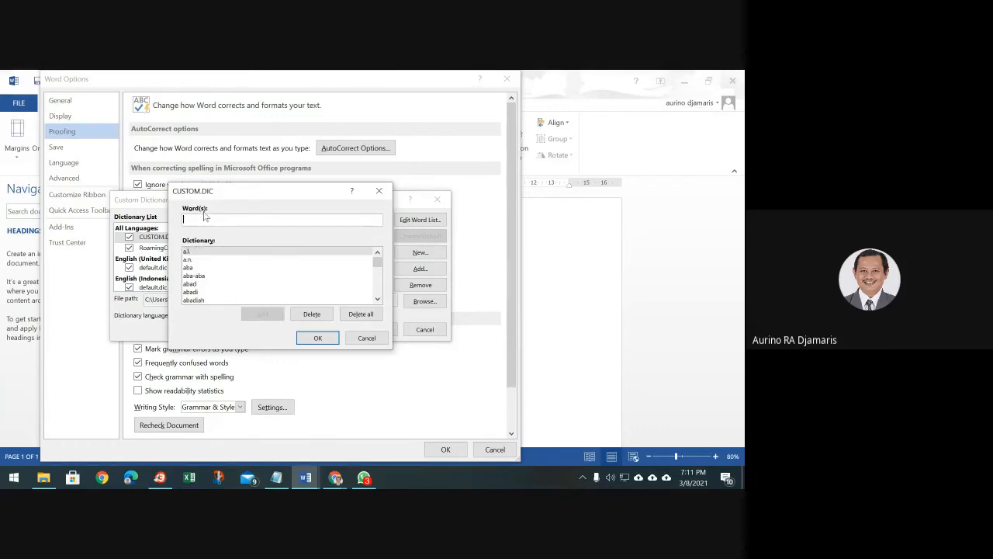
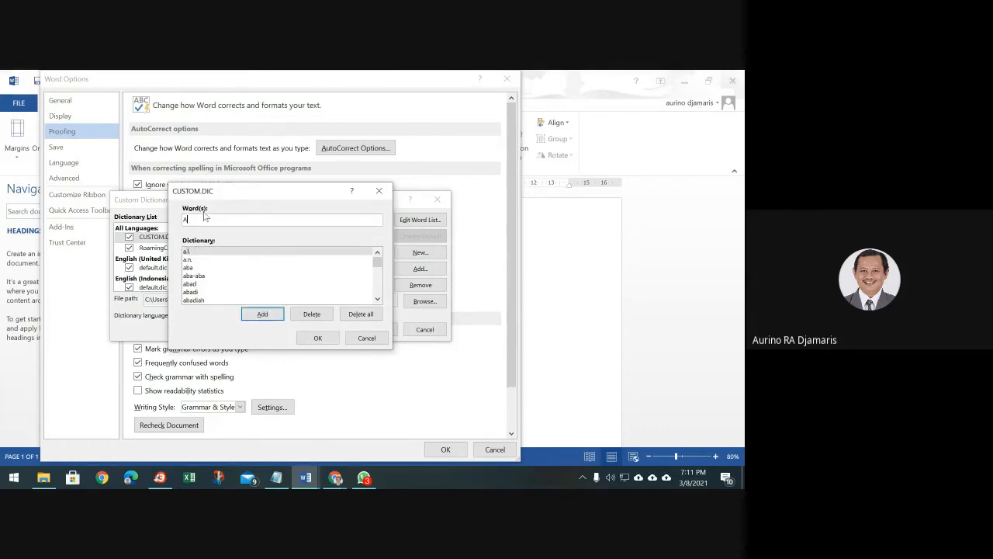
pyautogui.click(262, 314)
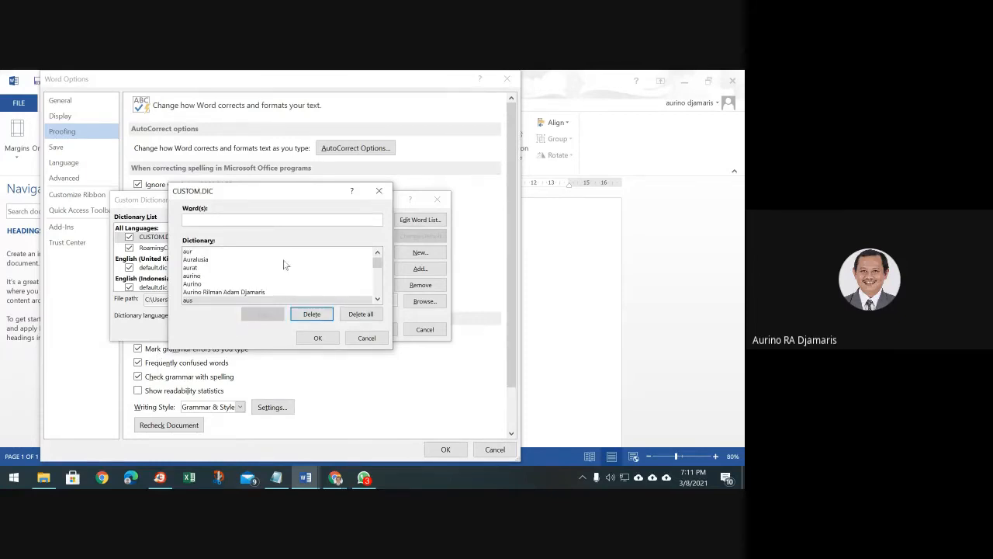
pyautogui.scroll(-2, 213, 297)
pyautogui.scroll(2, 218, 291)
pyautogui.scroll(2, 236, 285)
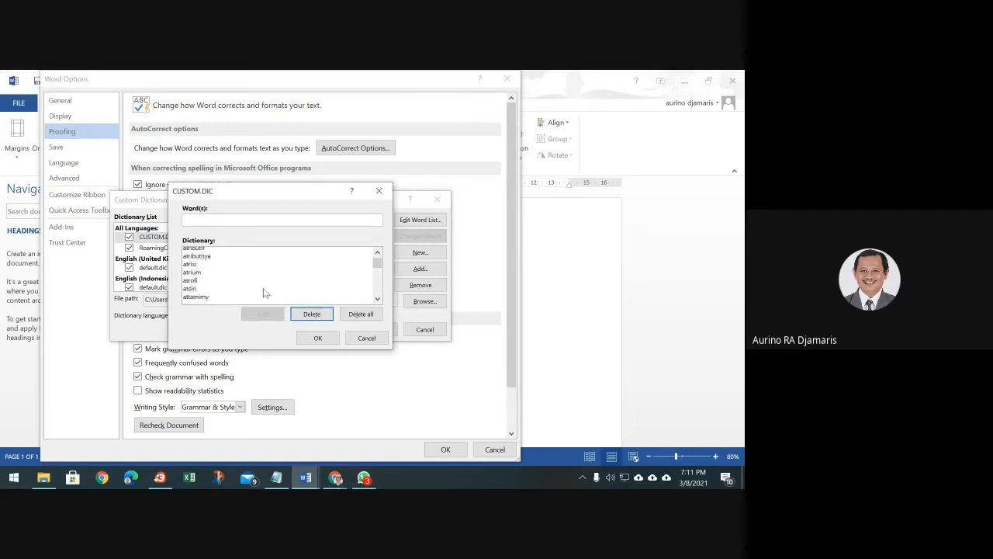
pyautogui.scroll(3, 264, 293)
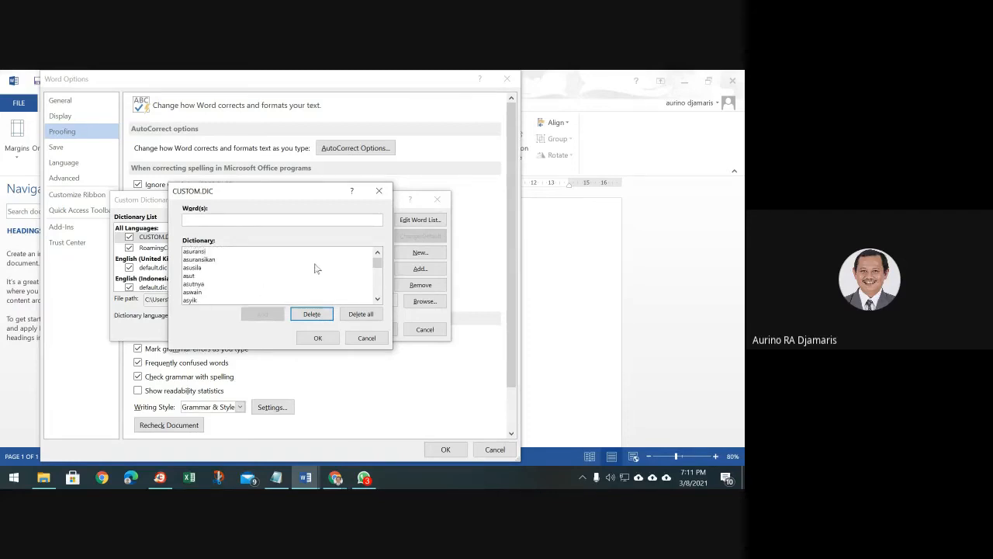
pyautogui.click(319, 339)
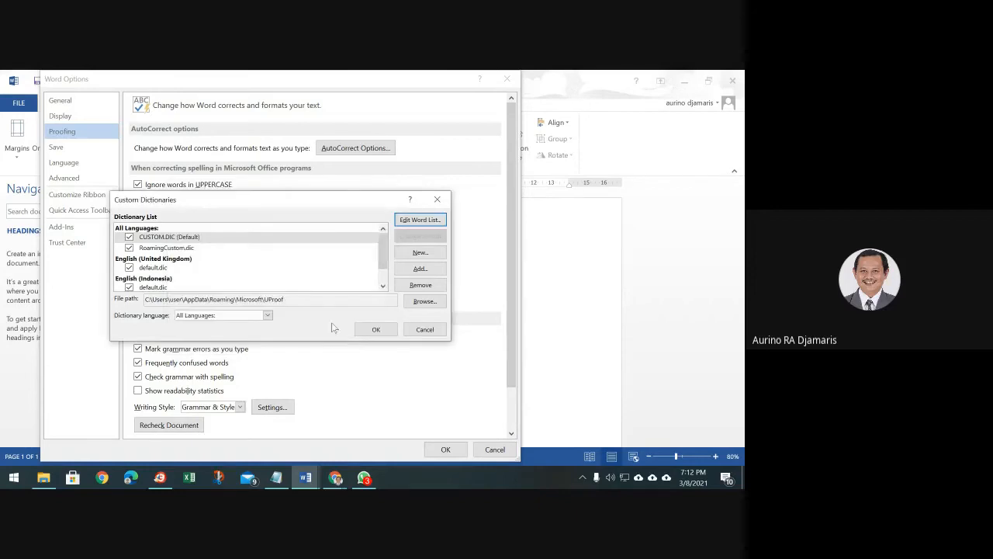
# Close Custom Dictionaries and select the C:\documents\ default local file location on the Save page
pyautogui.click(423, 330)
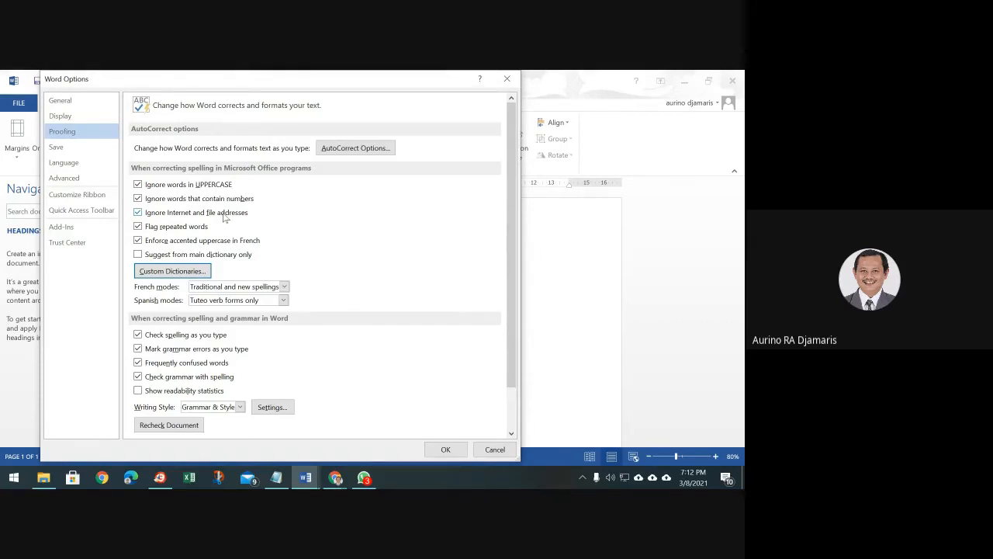
pyautogui.click(73, 151)
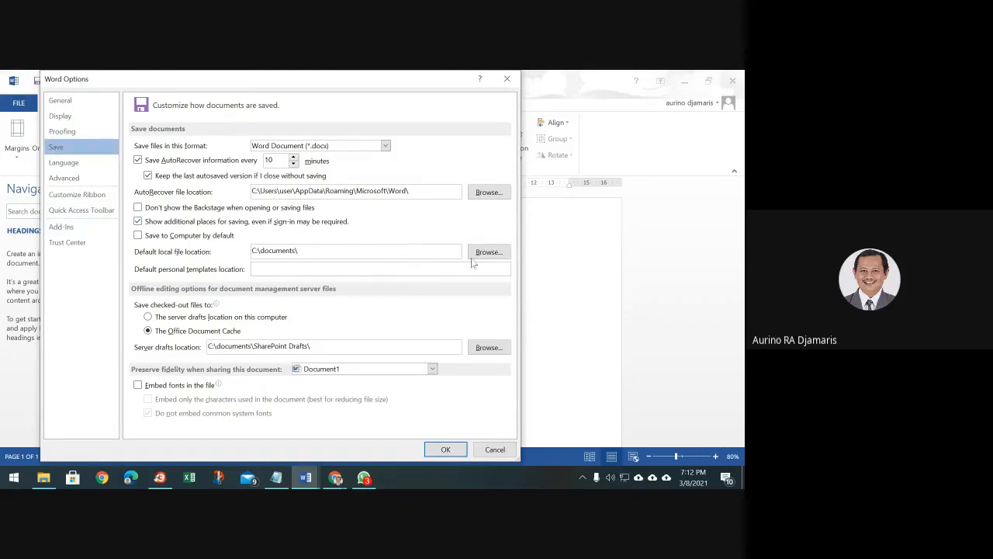
pyautogui.click(376, 247)
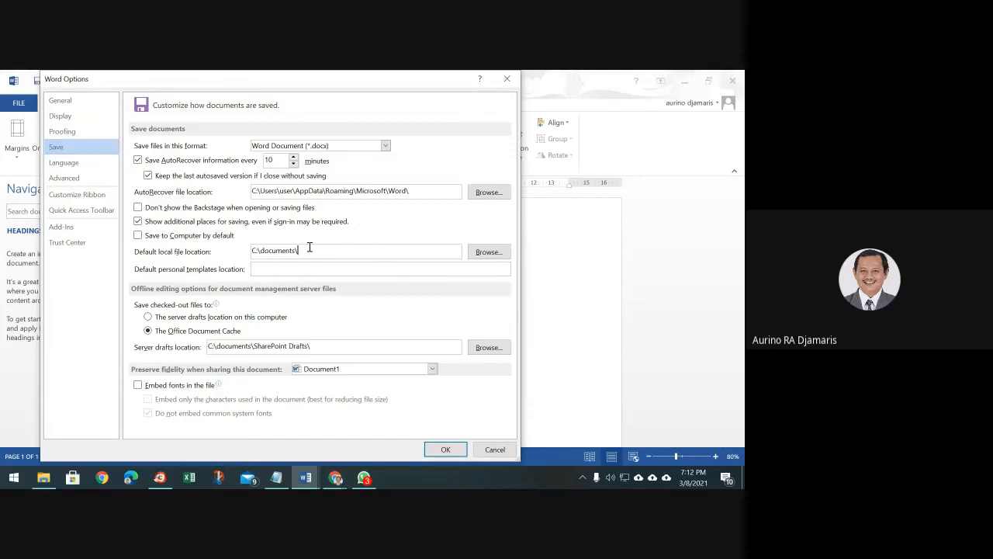
pyautogui.moveTo(311, 247); pyautogui.dragTo(226, 250)
# Create a new MsWords folder in Documents and set it as the default local file location
pyautogui.click(489, 251)
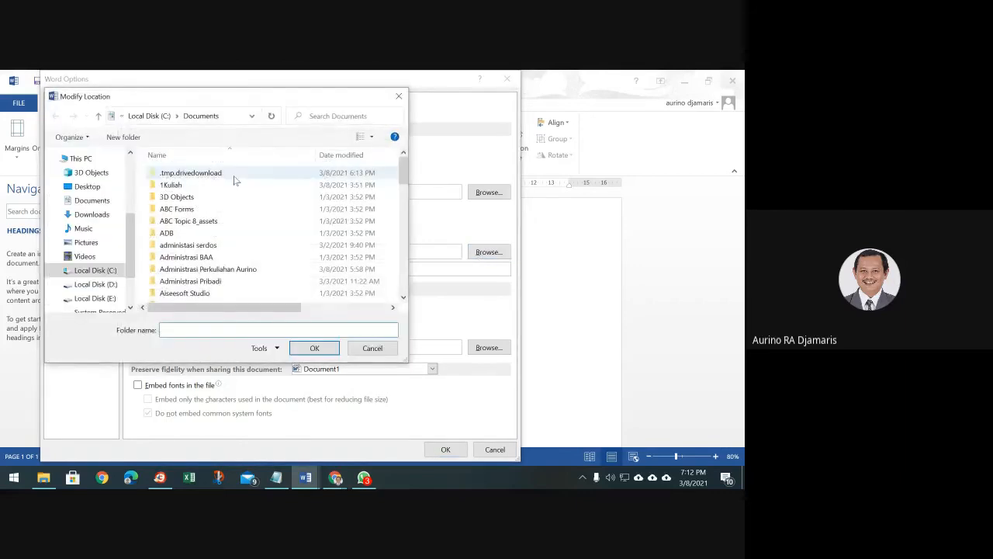
pyautogui.click(91, 200)
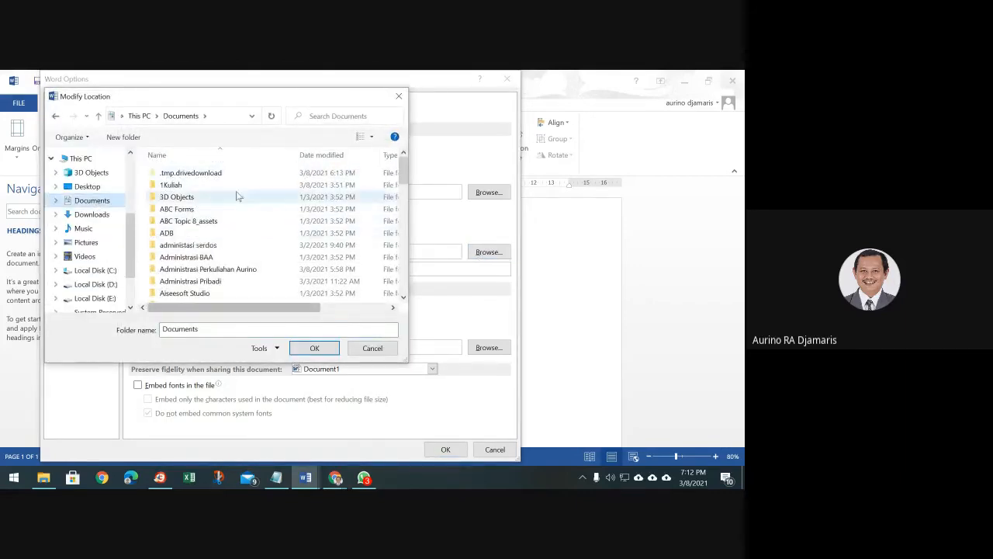
pyautogui.click(123, 137)
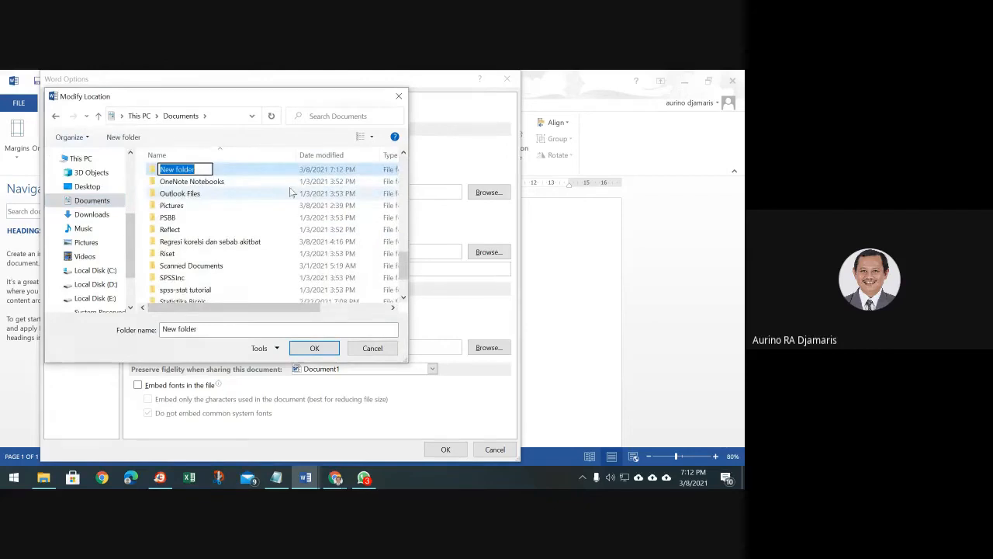
pyautogui.write('MsWo')
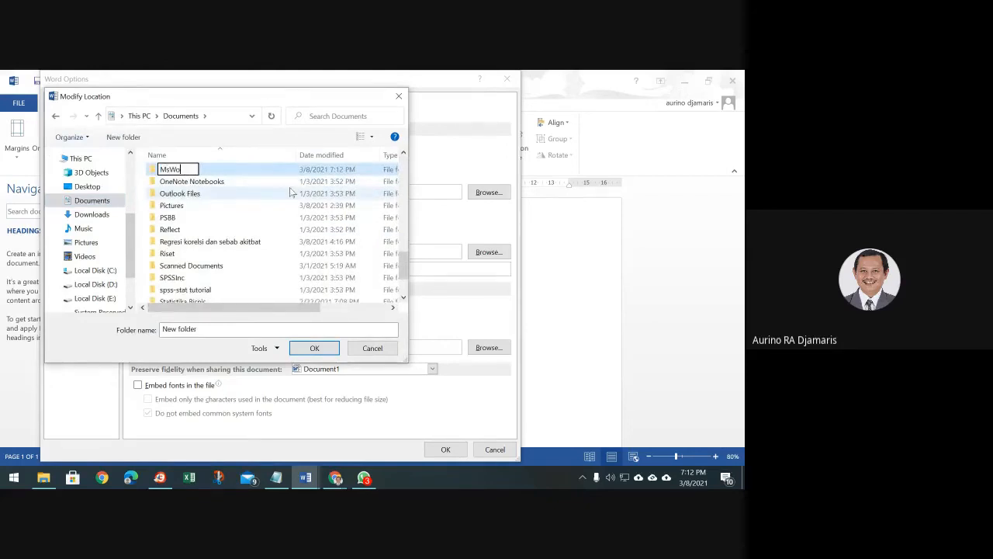
pyautogui.write('rds')
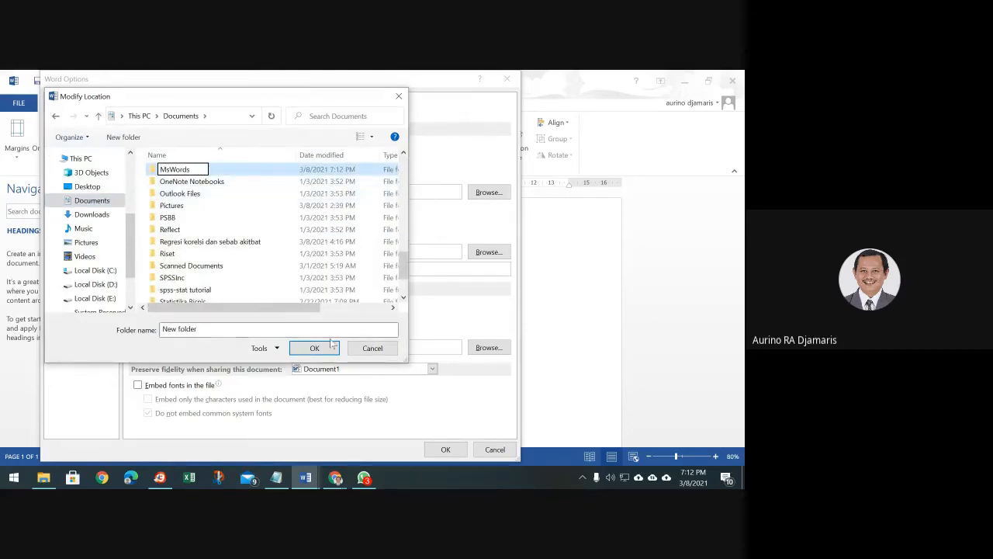
pyautogui.click(328, 352)
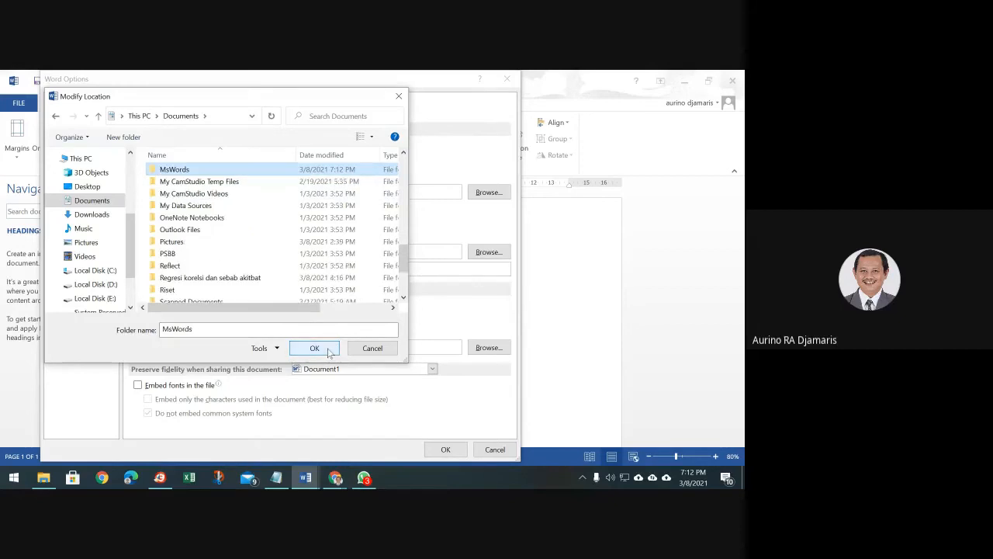
pyautogui.click(329, 352)
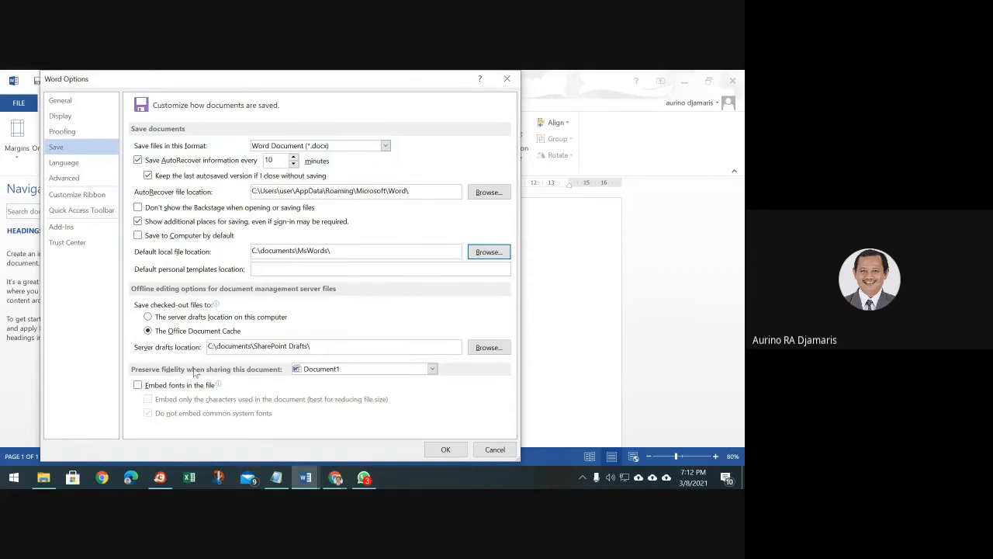
# Turn on 'Embed fonts in the file', then open AutoCorrect Options from the Proofing page
pyautogui.click(138, 386)
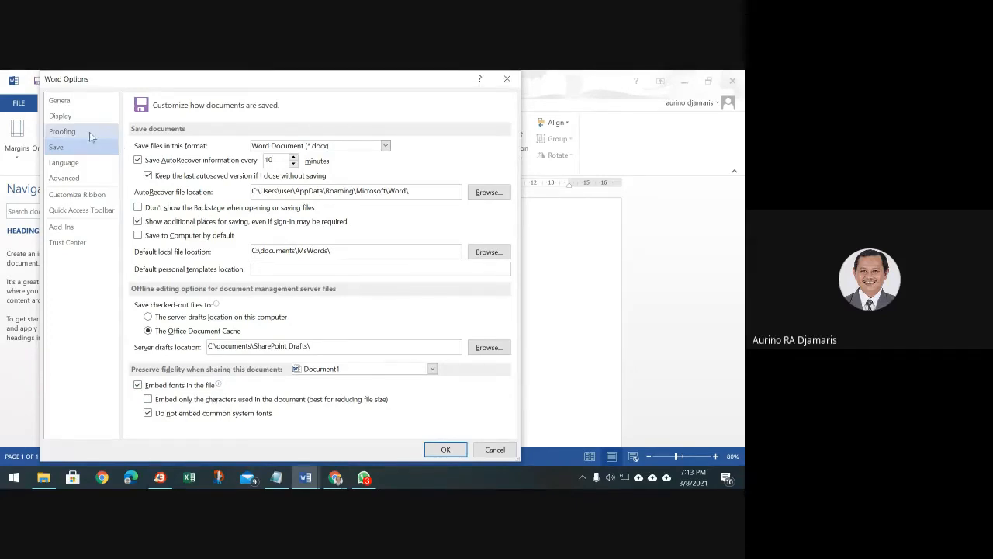
pyautogui.click(62, 131)
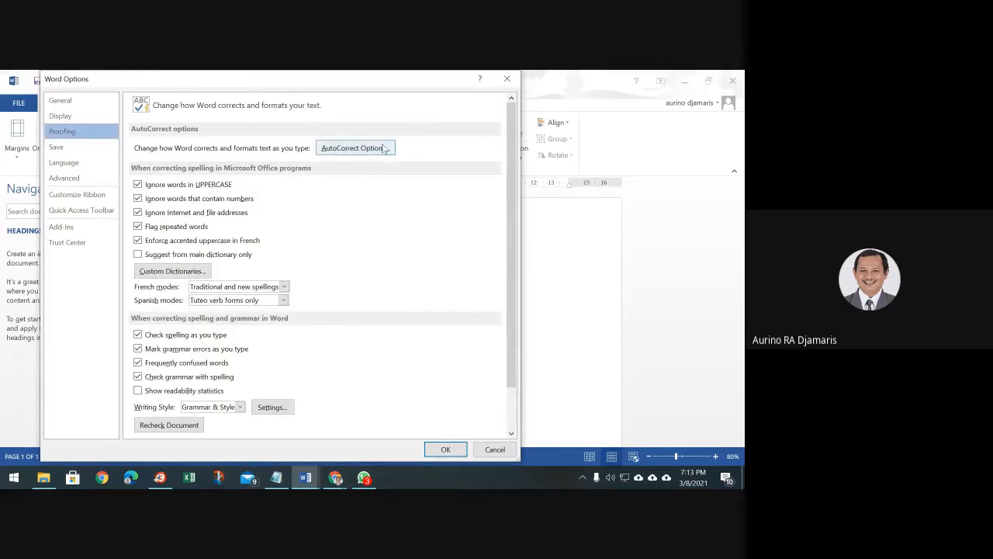
pyautogui.click(385, 148)
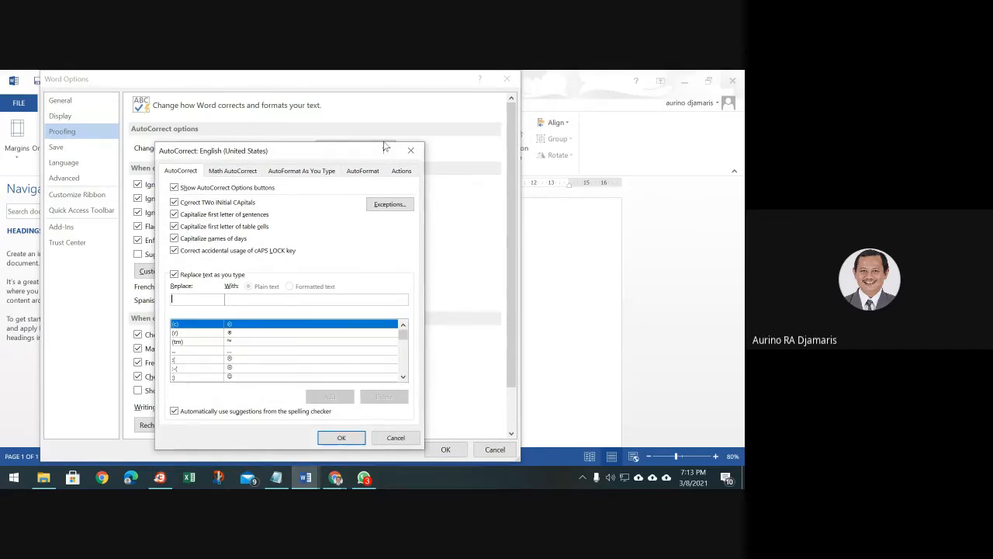
# Redefine the AutoCorrect entry yg to expand to yang
pyautogui.write('yg')
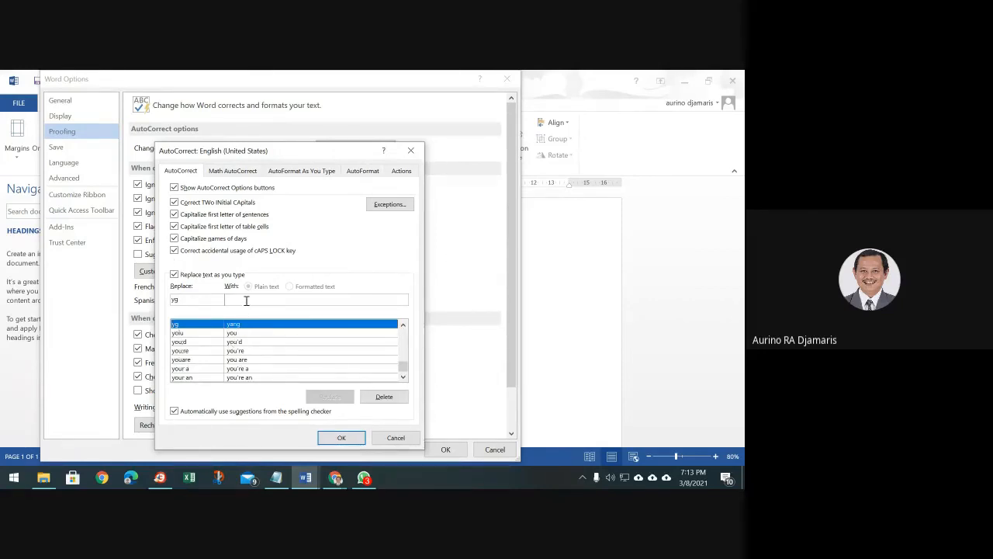
pyautogui.click(245, 300)
pyautogui.write('yang')
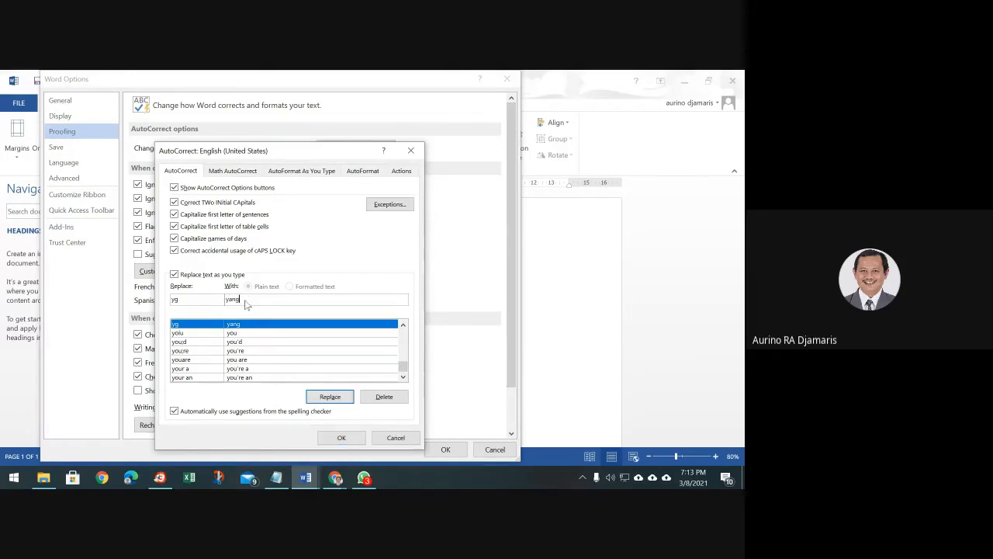
pyautogui.click(331, 397)
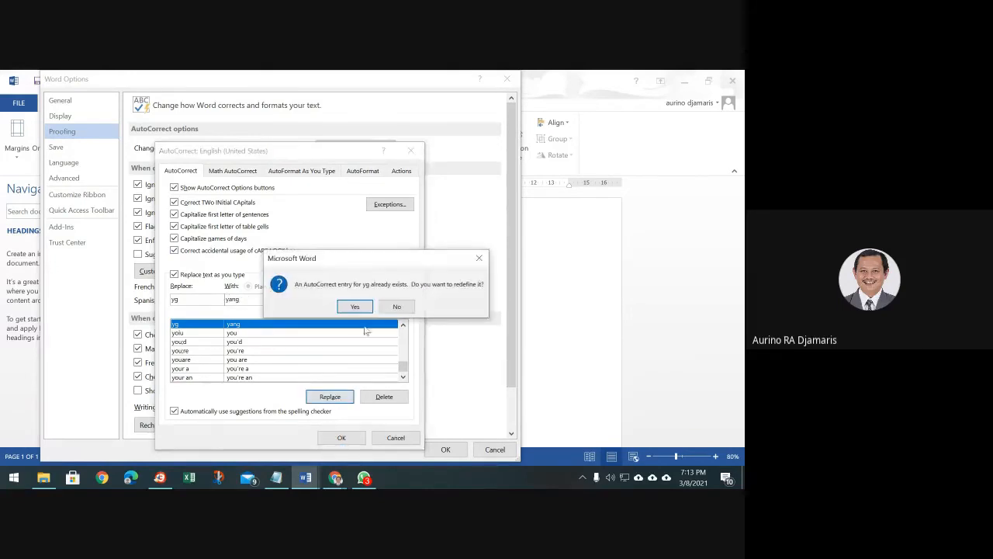
pyautogui.click(388, 308)
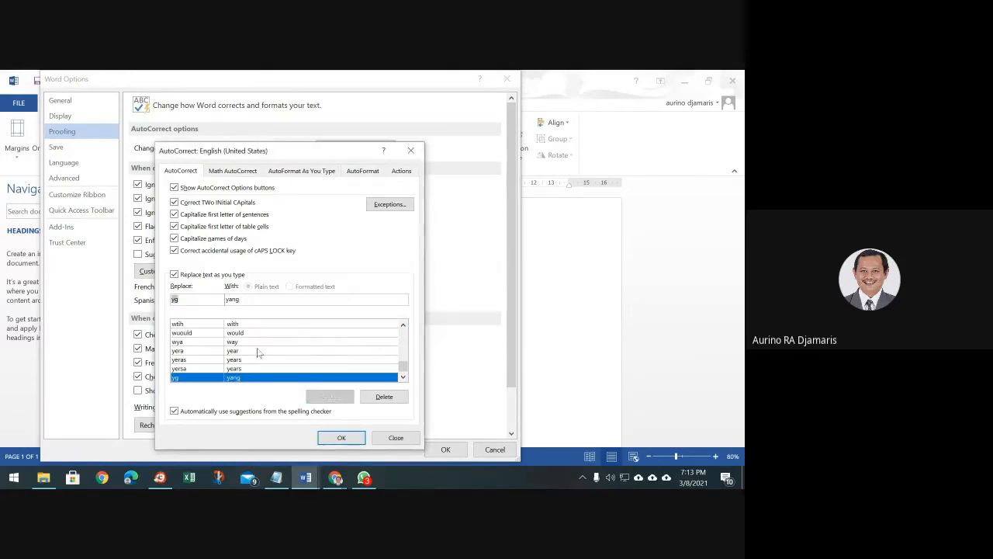
# Add the AutoCorrect entry ttg → tentang
pyautogui.write('tsb')
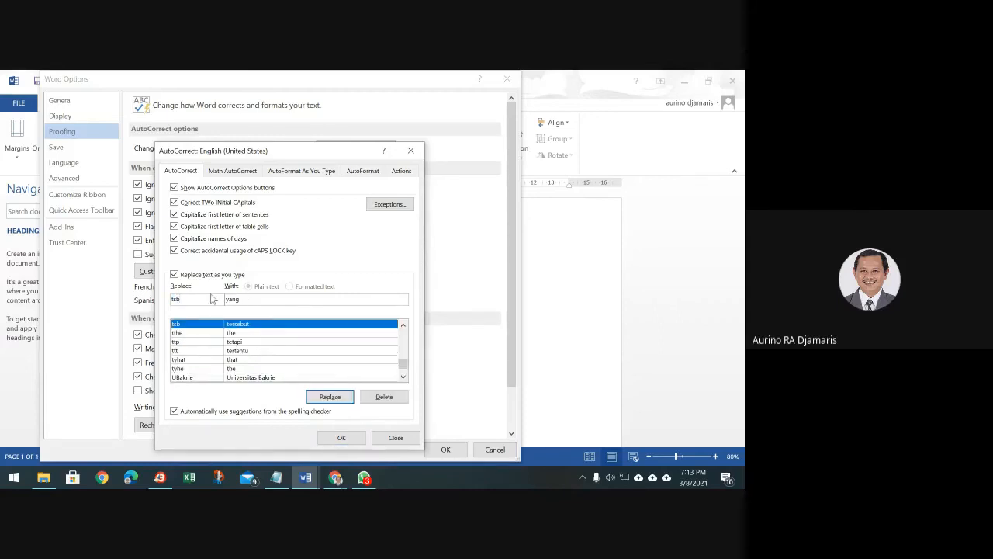
pyautogui.press('BackSpace')
pyautogui.press('BackSpace')
pyautogui.press('BackSpace')
pyautogui.write('adl')
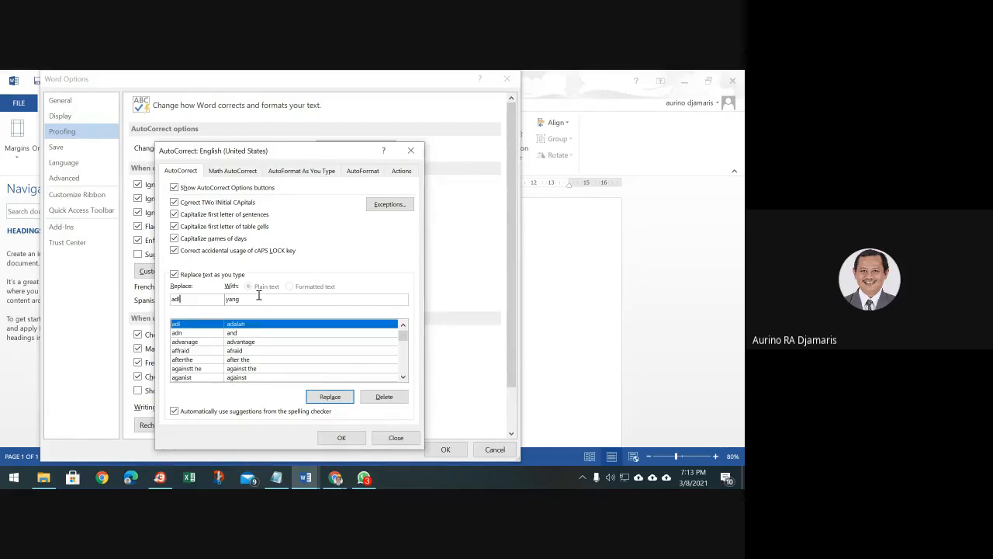
pyautogui.moveTo(194, 300); pyautogui.dragTo(112, 302)
pyautogui.write('ttg')
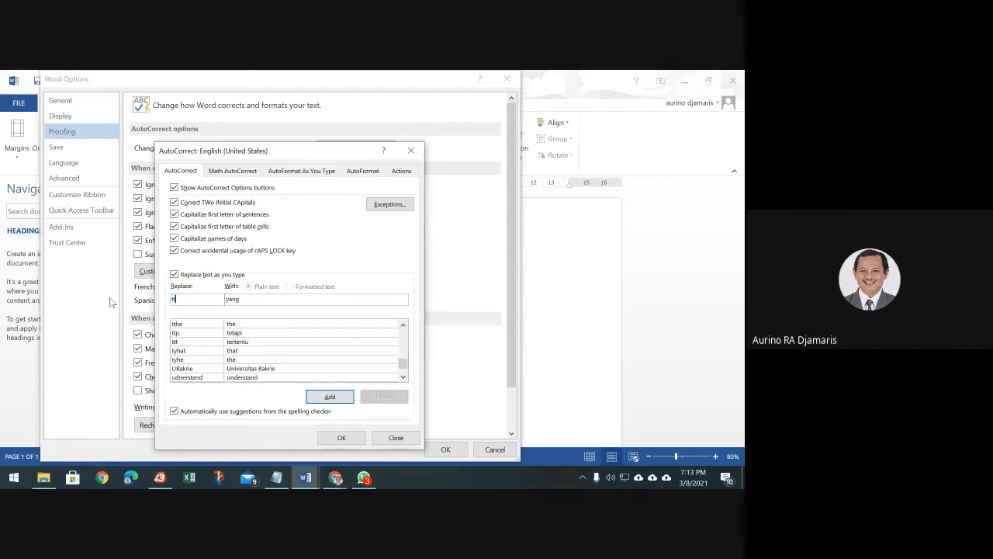
pyautogui.press('Tab')
pyautogui.write('te')
pyautogui.click(330, 397)
# Redefine the existing thd entry to expand to terhadap
pyautogui.write('thd')
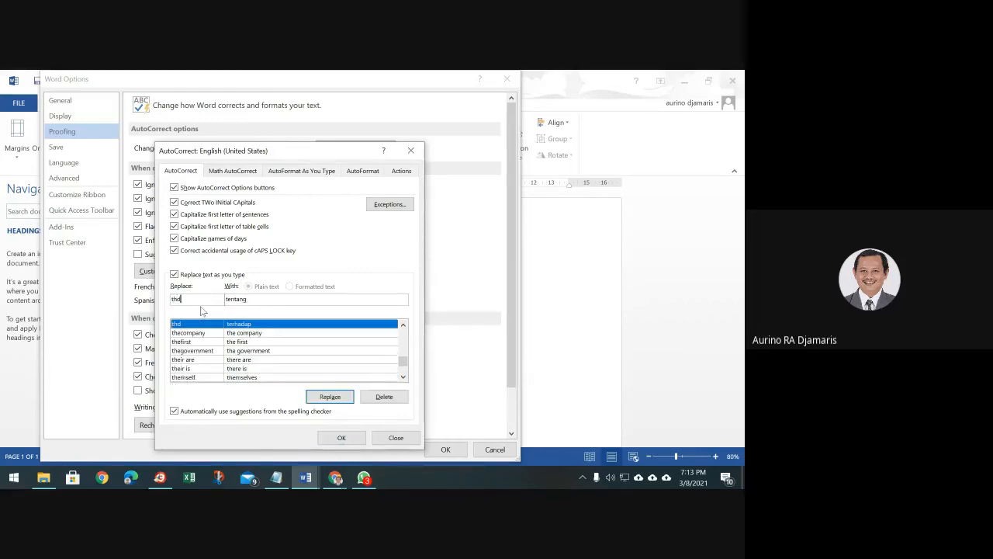
pyautogui.press('Tab')
pyautogui.write('ter')
pyautogui.click(336, 397)
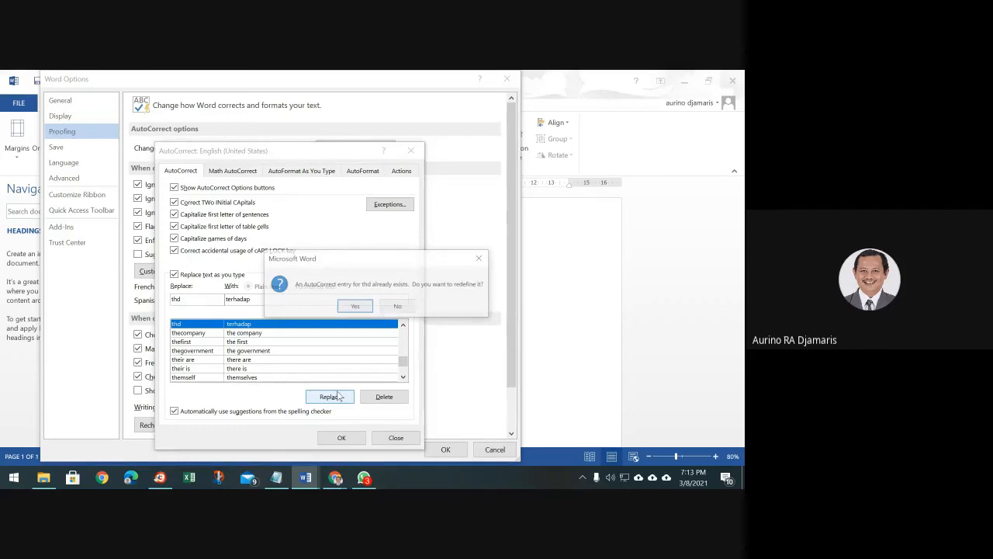
pyautogui.click(359, 307)
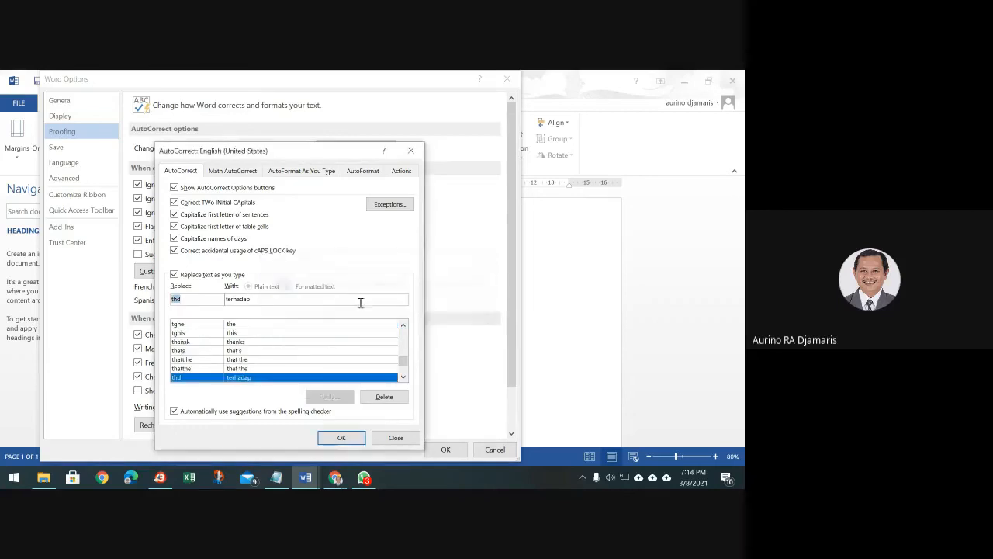
# Add the AutoCorrect entry UBak → Universitas Bakrie
pyautogui.click(204, 299)
pyautogui.press('BackSpace')
pyautogui.press('BackSpace')
pyautogui.press('BackSpace')
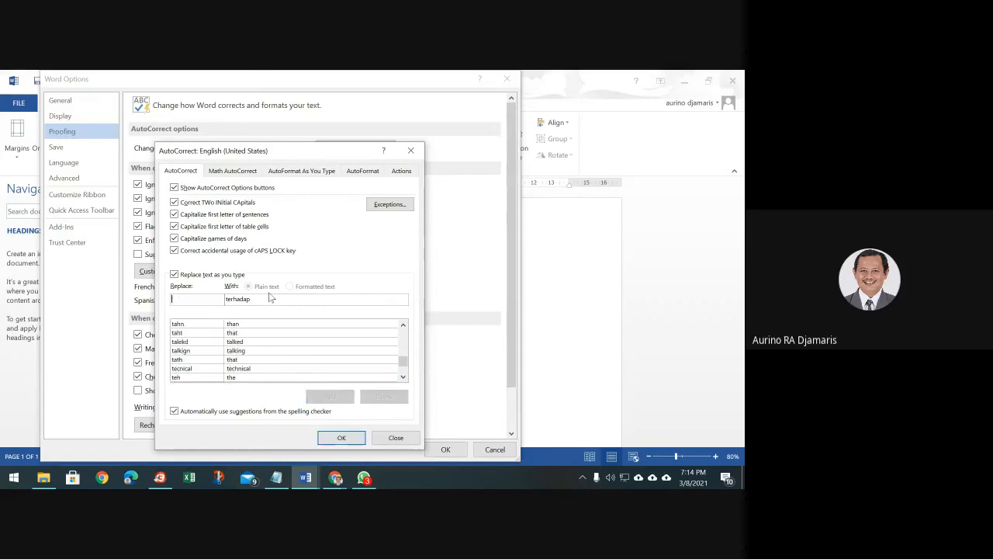
pyautogui.write('UB')
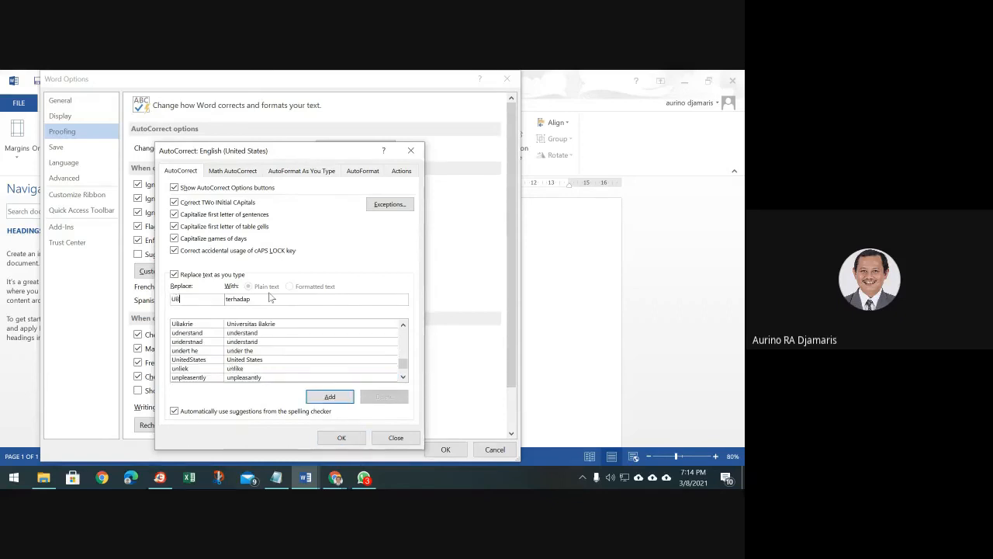
pyautogui.press('BackSpace')
pyautogui.press('BackSpace')
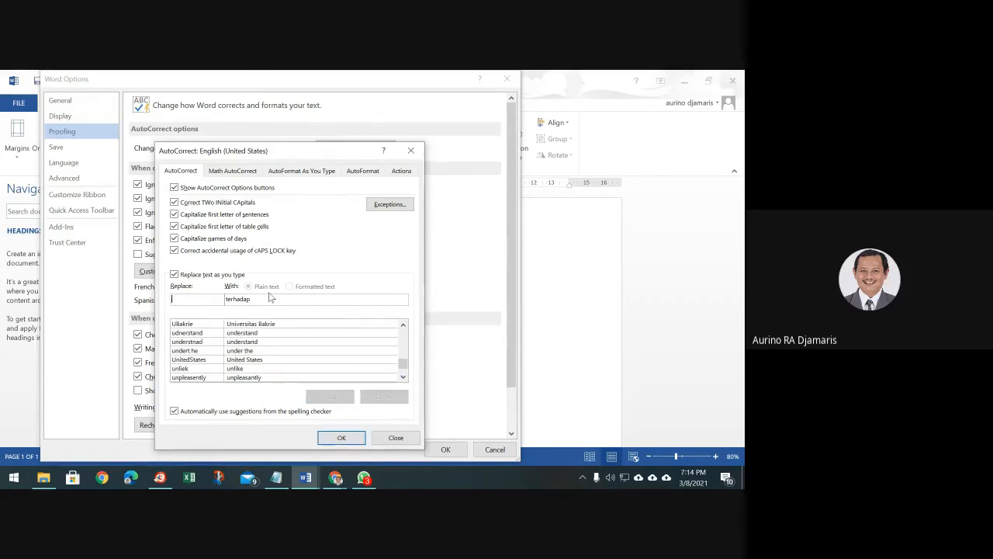
pyautogui.write('Unive')
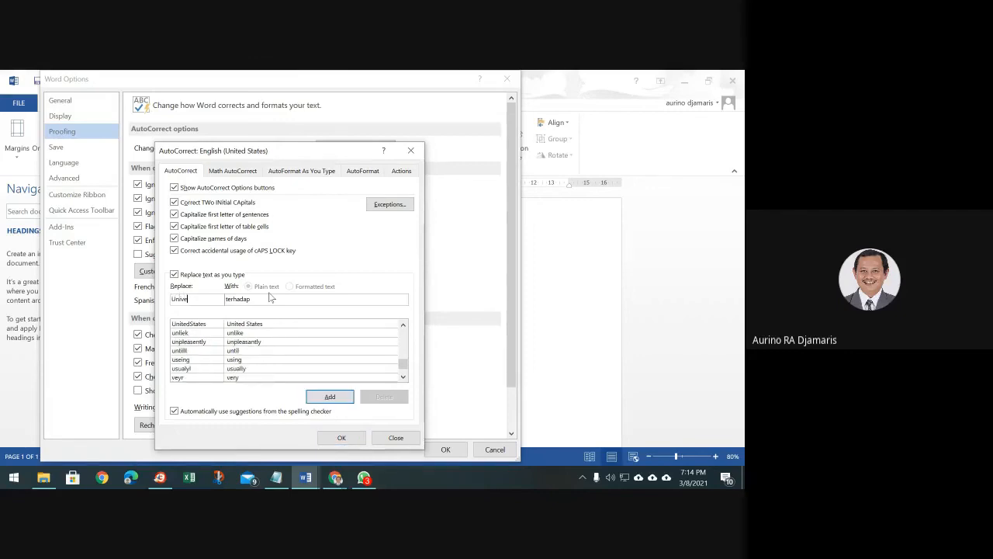
pyautogui.press('BackSpace')
pyautogui.press('BackSpace')
pyautogui.press('BackSpace')
pyautogui.press('BackSpace')
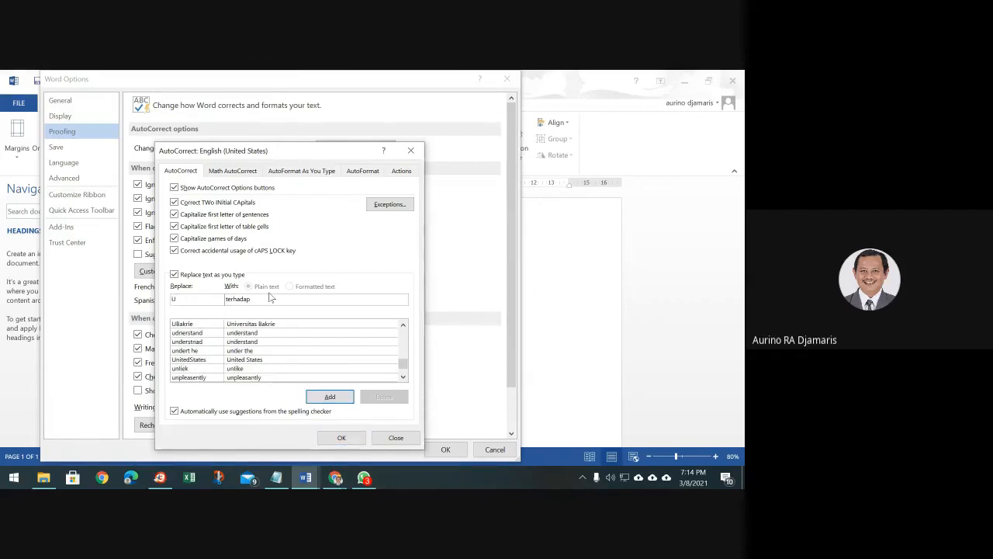
pyautogui.write('N')
pyautogui.press('BackSpace')
pyautogui.write('Bak')
pyautogui.press('Tab')
pyautogui.write('Univer')
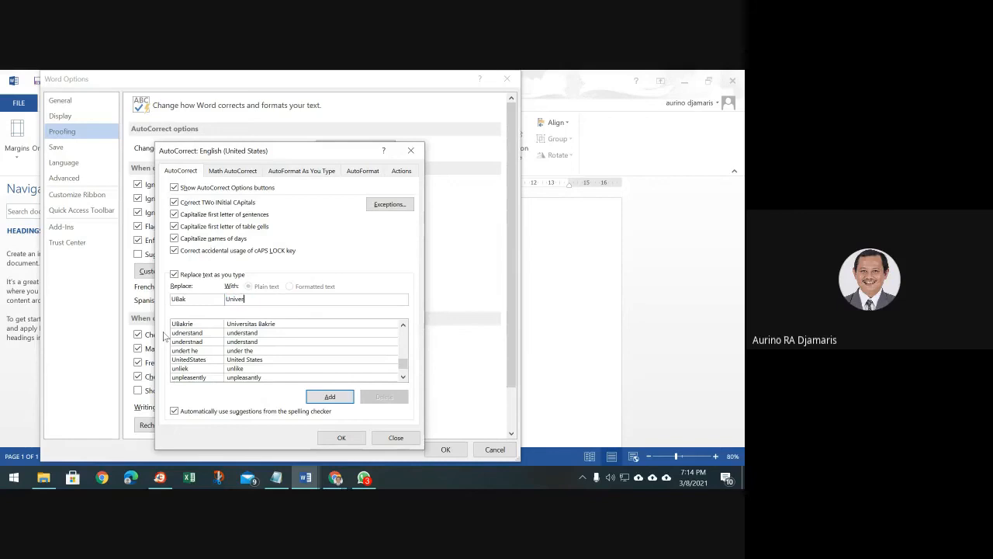
pyautogui.write('sitas Bakrie')
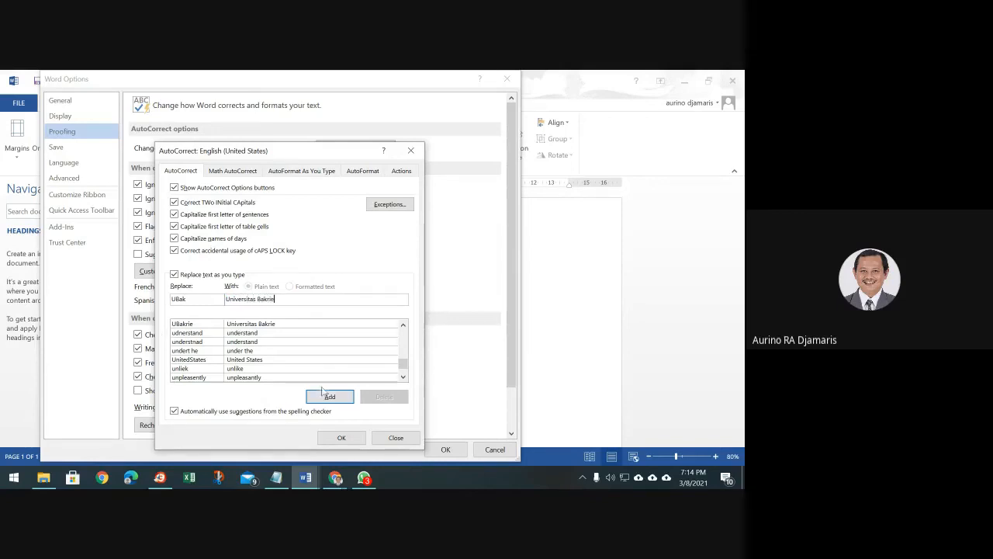
pyautogui.click(323, 395)
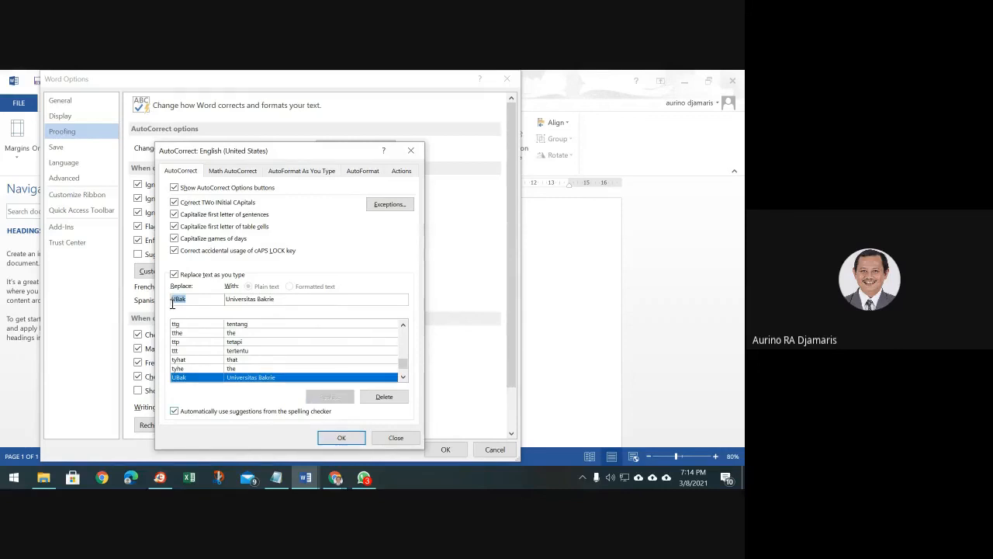
# Close the dialogs and type 'Universitas Bakrie adalah universitas yang terhadap tersebut sebagai' in Document1
pyautogui.click(342, 437)
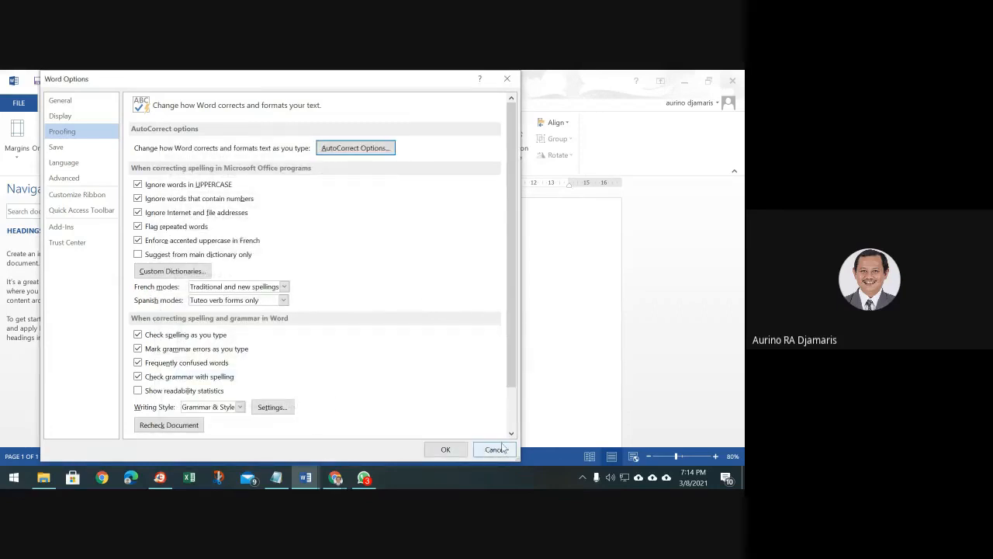
pyautogui.click(458, 448)
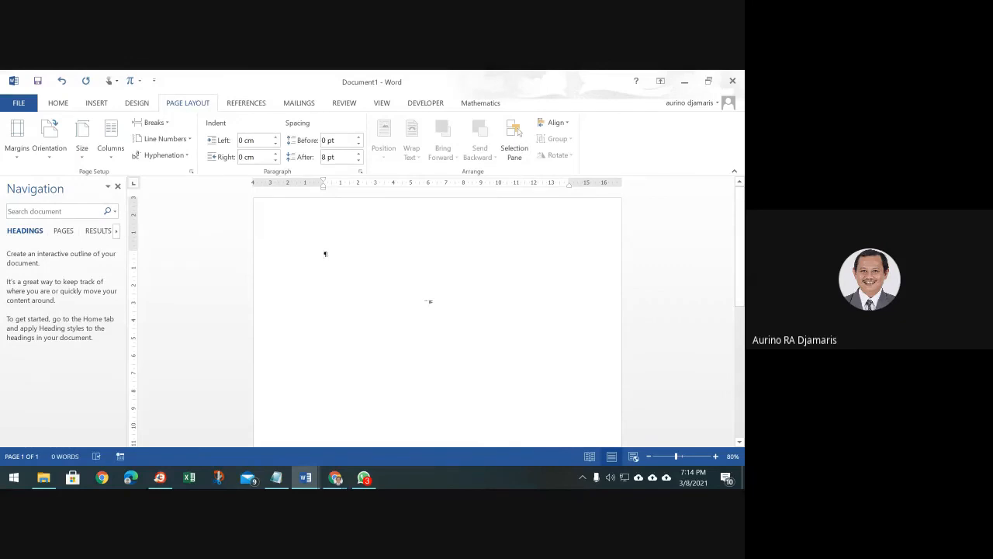
pyautogui.write('u')
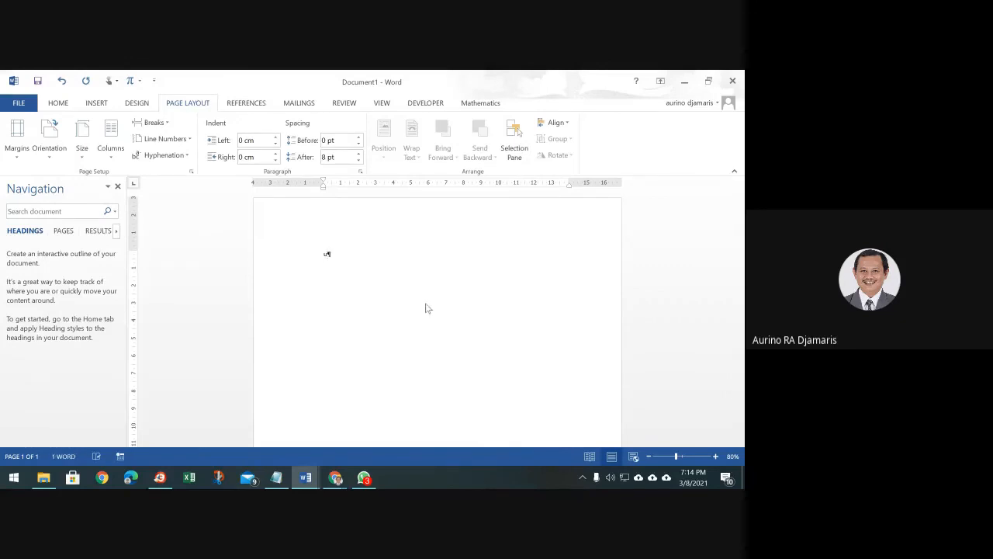
pyautogui.write('baks')
pyautogui.press('BackSpace')
pyautogui.press('BackSpace')
pyautogui.press('BackSpace')
pyautogui.press('BackSpace')
pyautogui.press('BackSpace')
pyautogui.write('Universitas Bakrie adalah universitas')
pyautogui.scroll(6, 425, 308)
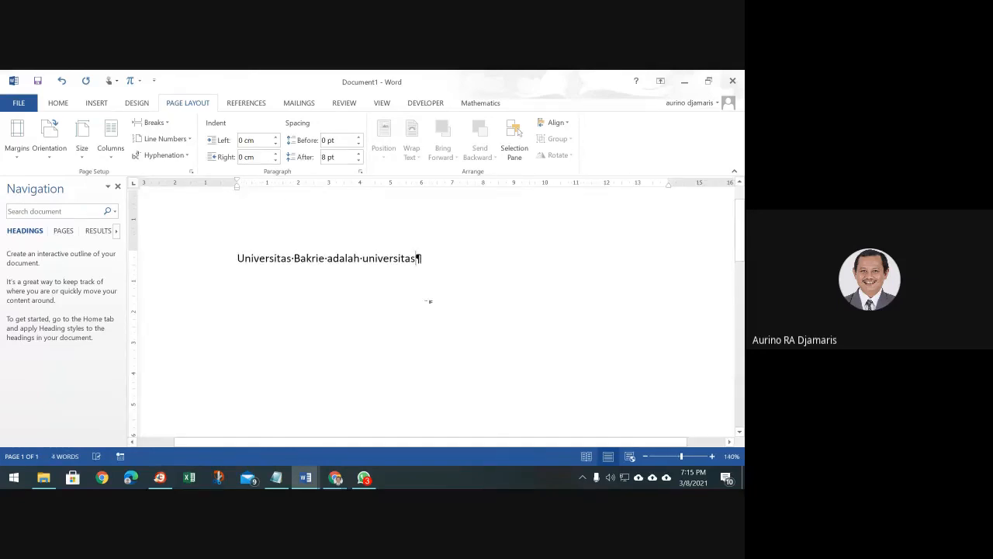
pyautogui.write('yang ')
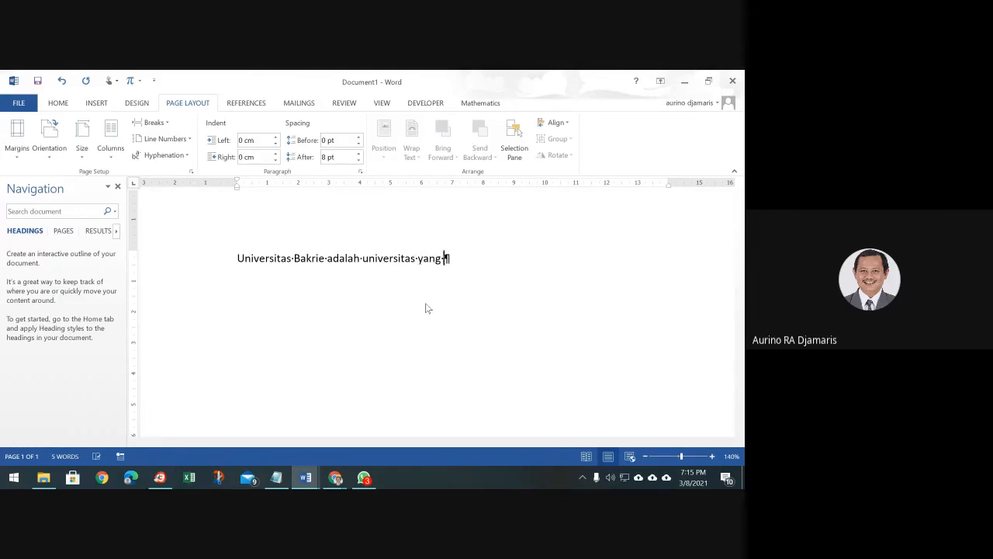
pyautogui.write('th')
pyautogui.press('BackSpace')
pyautogui.write('erhadap tersebut')
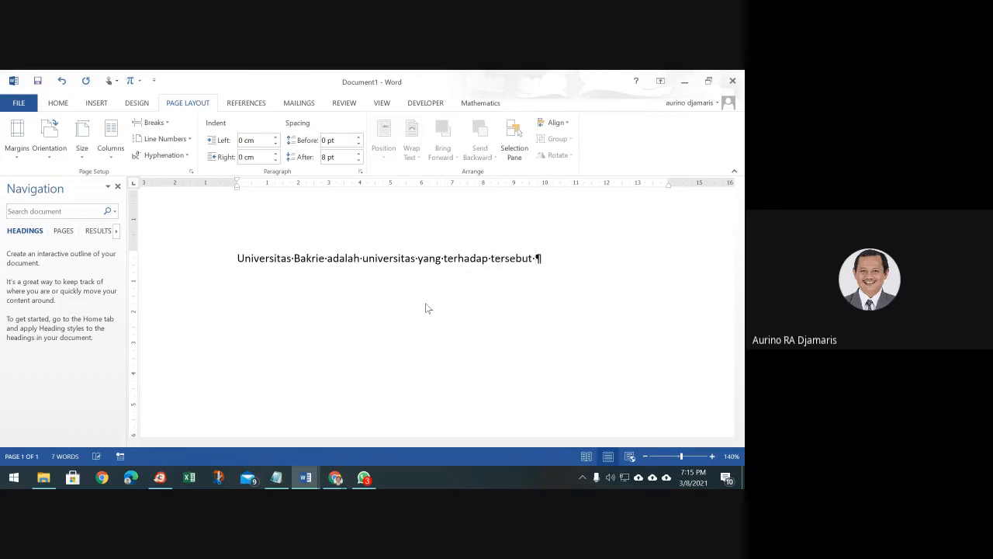
pyautogui.write(' sebagai')
# Copy the three-line FORMULIR title from the Lap. Kinerja Dosen report, then open File Info
pyautogui.moveTo(305, 482)
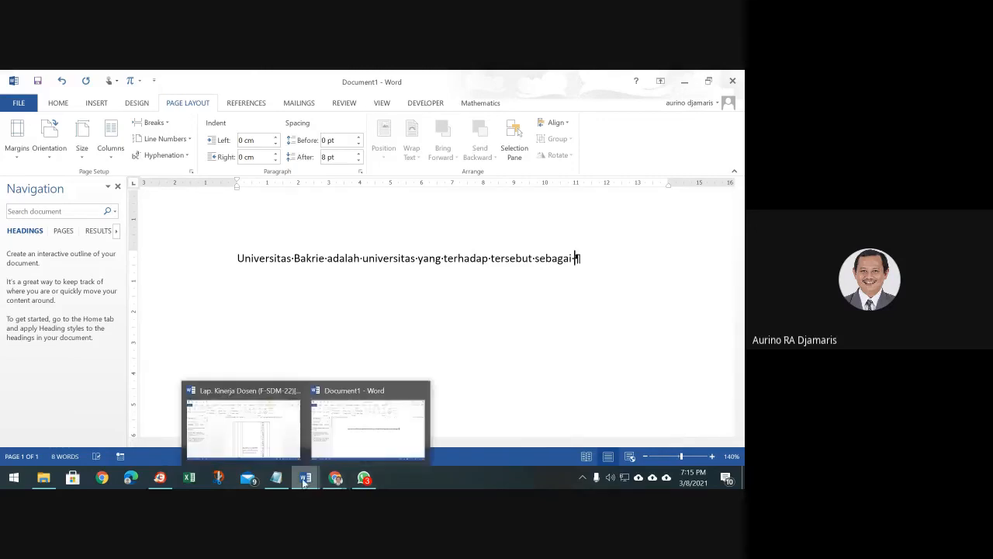
pyautogui.click(281, 439)
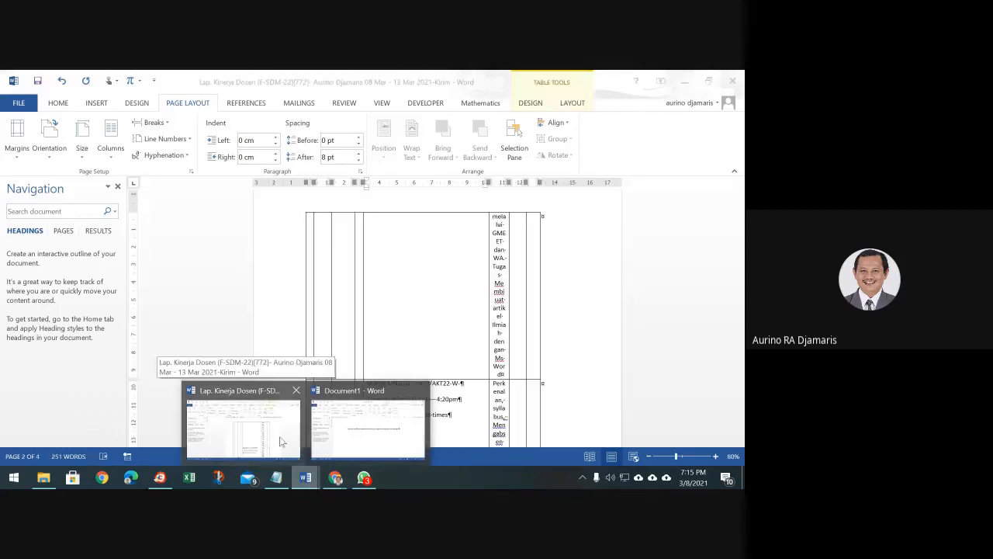
pyautogui.scroll(10, 311, 365)
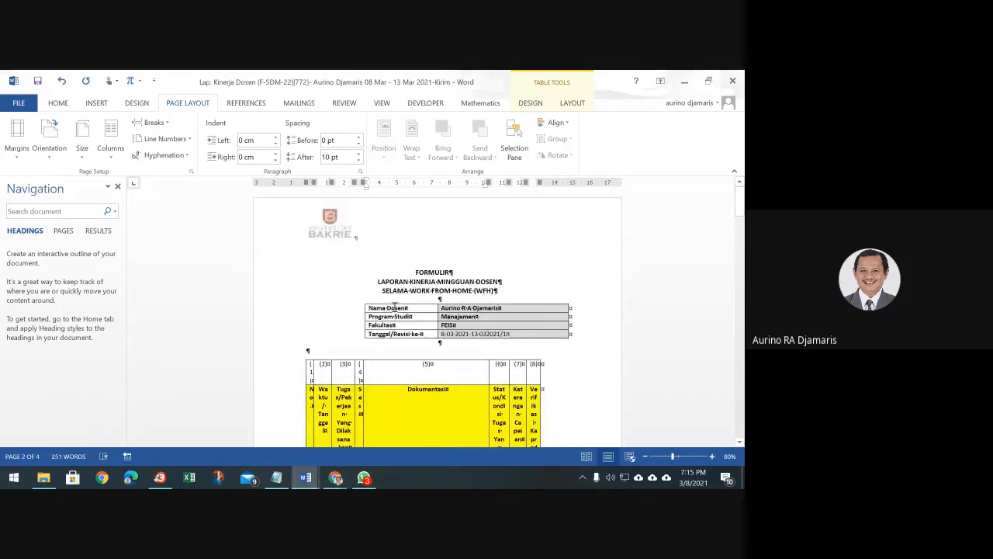
pyautogui.moveTo(414, 272); pyautogui.dragTo(499, 291)
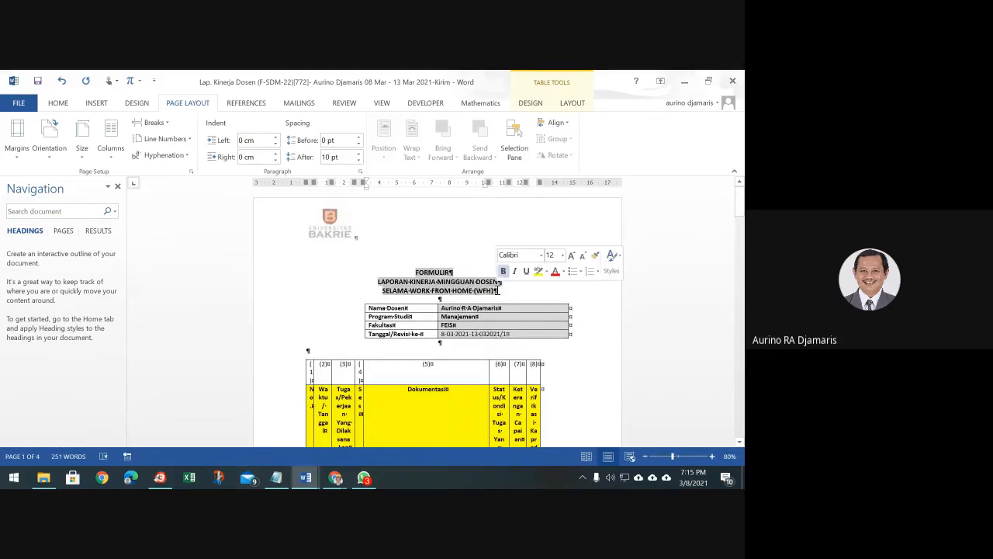
pyautogui.keyDown('ctrl'); pyautogui.scroll(6, 498, 291); pyautogui.keyUp('ctrl')
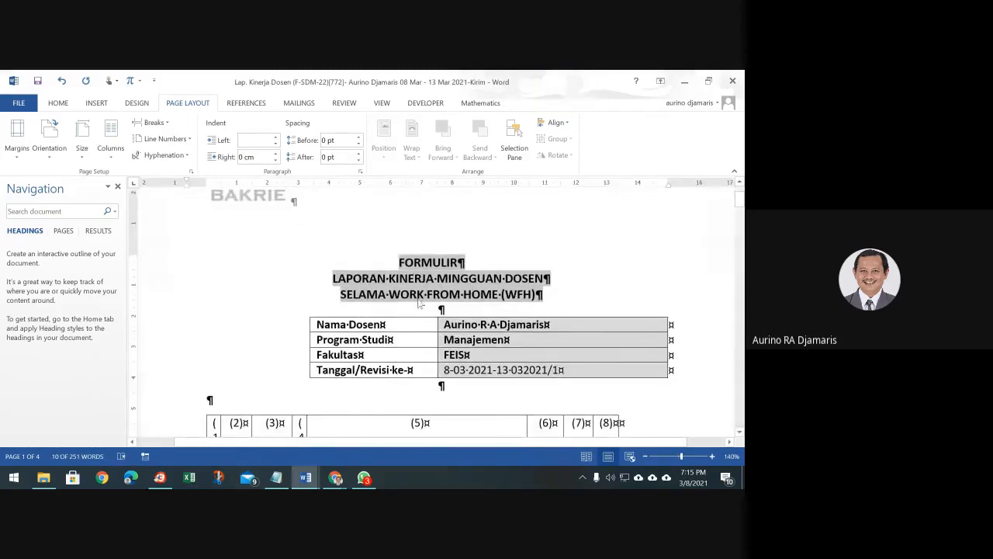
pyautogui.rightClick(463, 281)
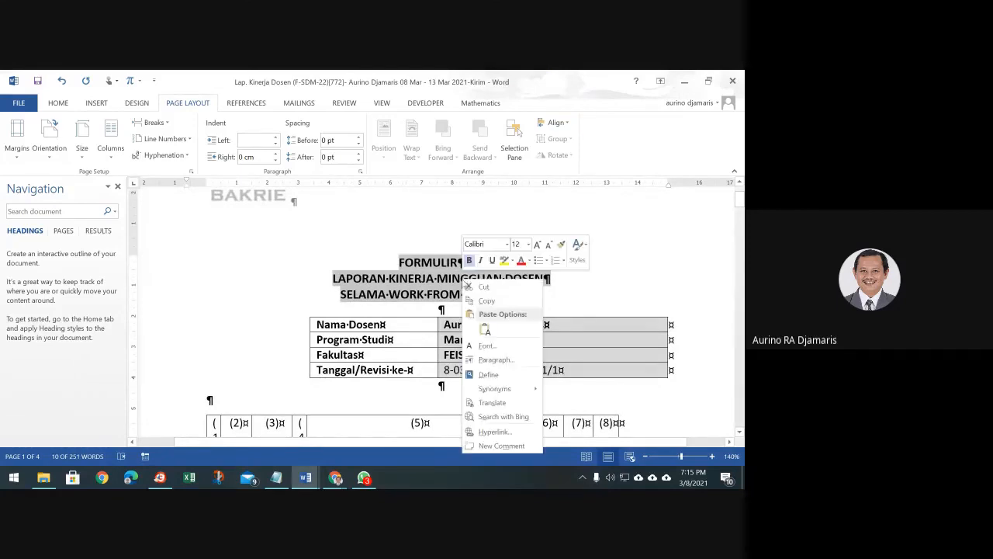
pyautogui.click(485, 302)
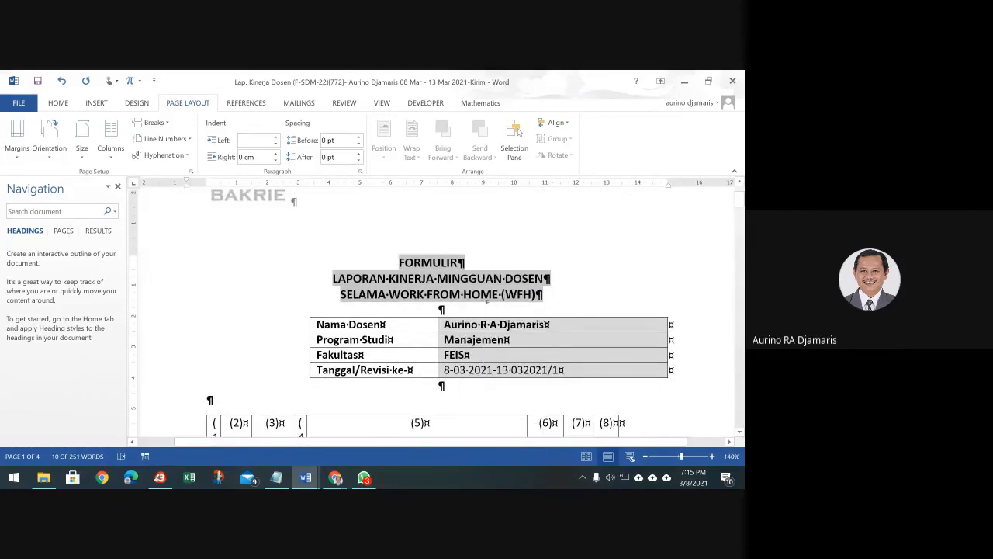
pyautogui.click(10, 104)
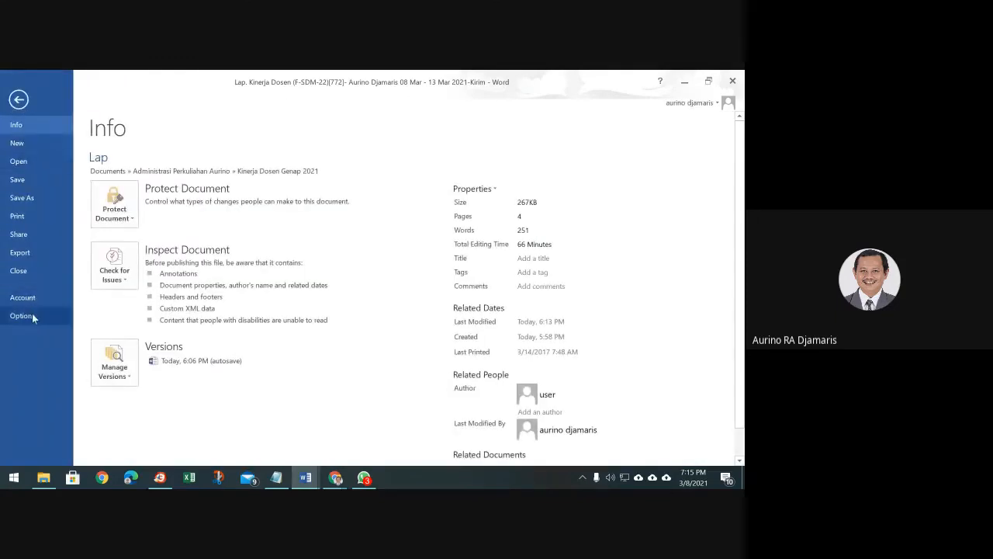
# Add formLKMD as a formatted AutoCorrect entry for the FORMULIR title, then close the report
pyautogui.click(32, 313)
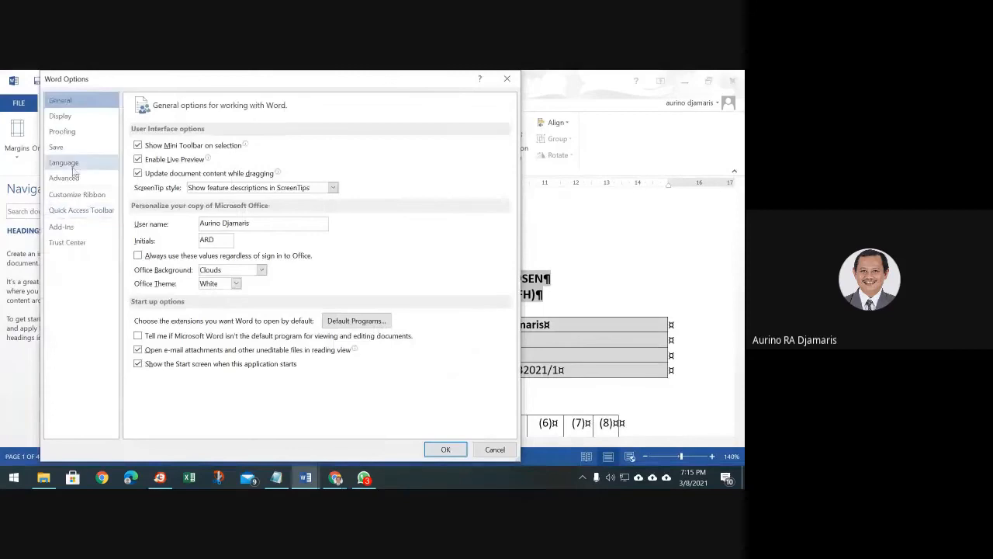
pyautogui.click(82, 133)
pyautogui.click(338, 148)
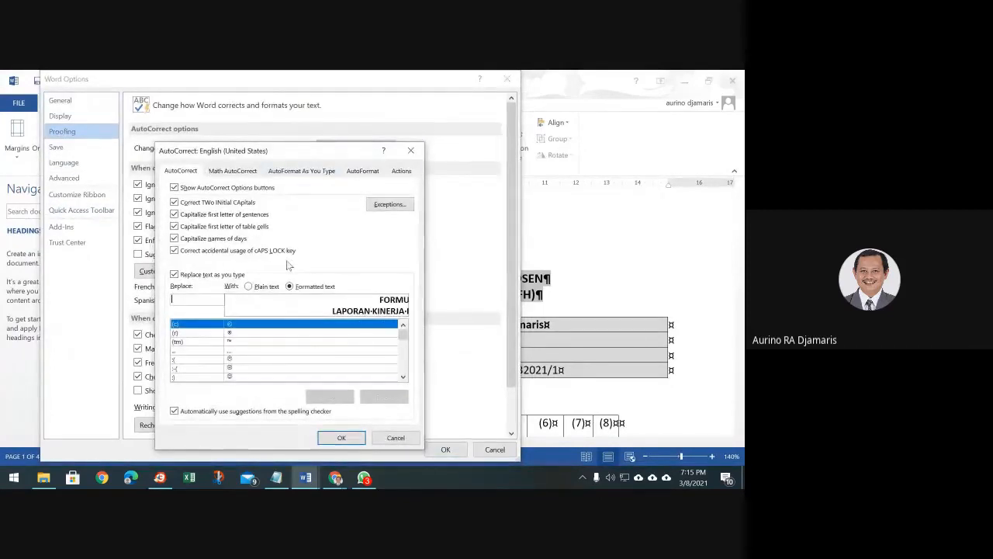
pyautogui.write('form')
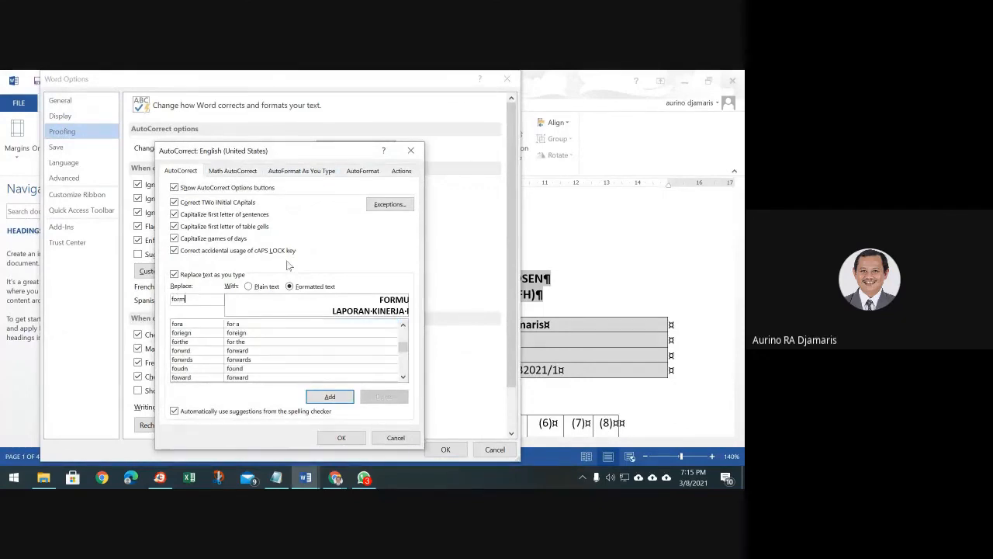
pyautogui.write('LKMD')
pyautogui.press('Return')
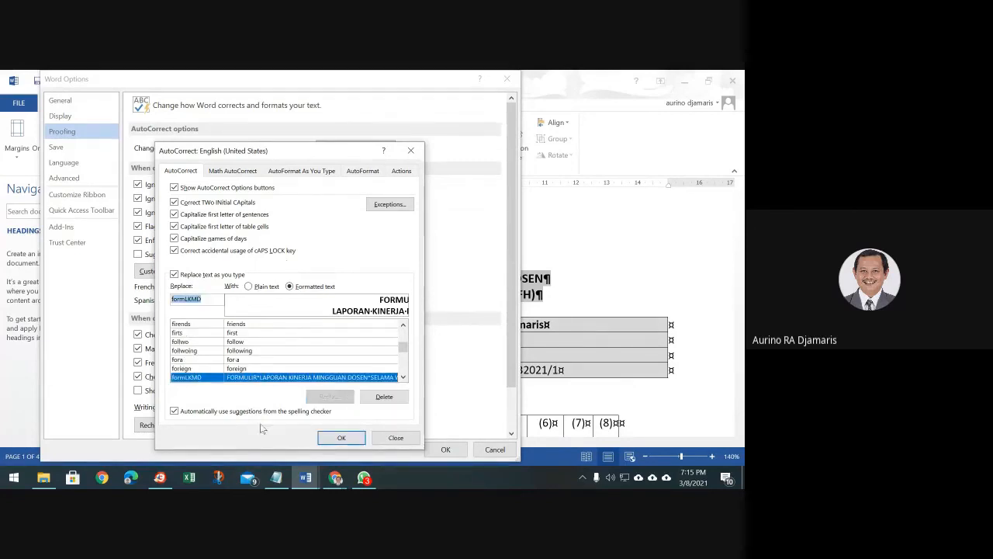
pyautogui.click(341, 438)
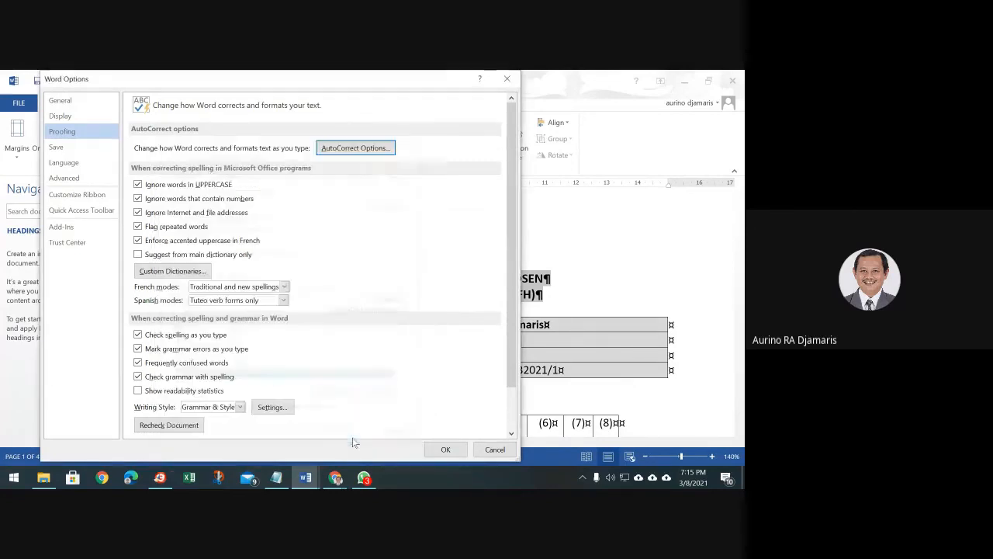
pyautogui.click(493, 450)
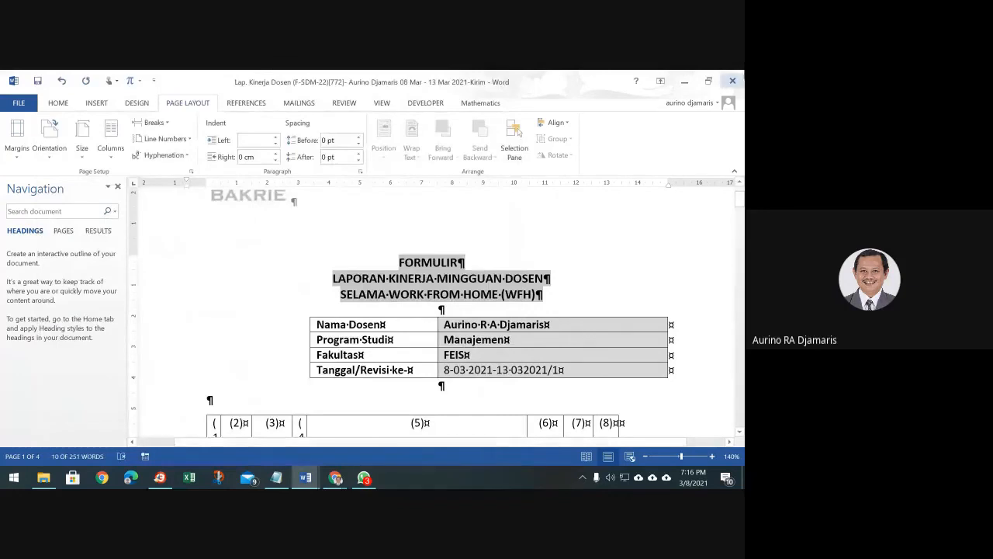
pyautogui.click(732, 81)
# Discard report changes, expand formLKMD into the bold FORMULIR heading above the sentence, then show UProof
pyautogui.click(373, 300)
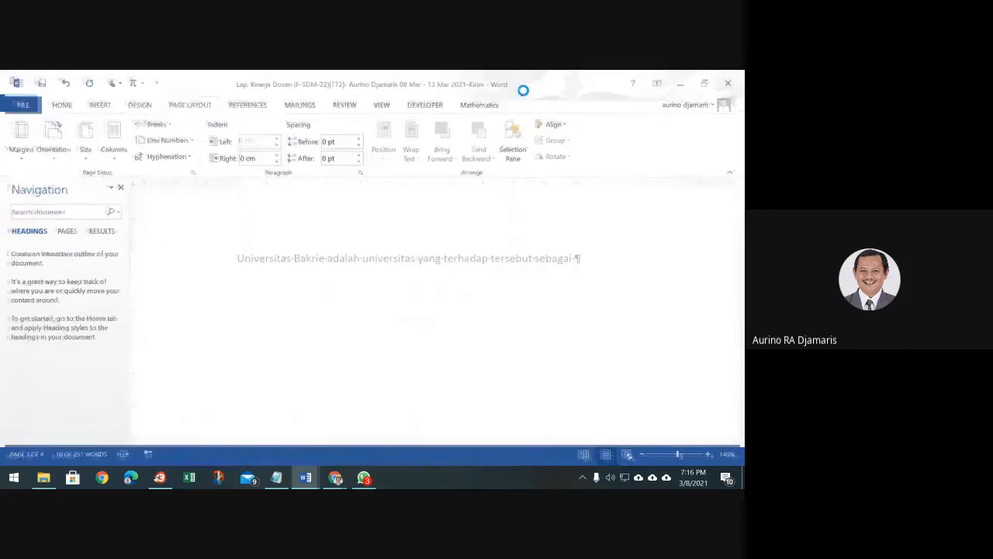
pyautogui.press('Return')
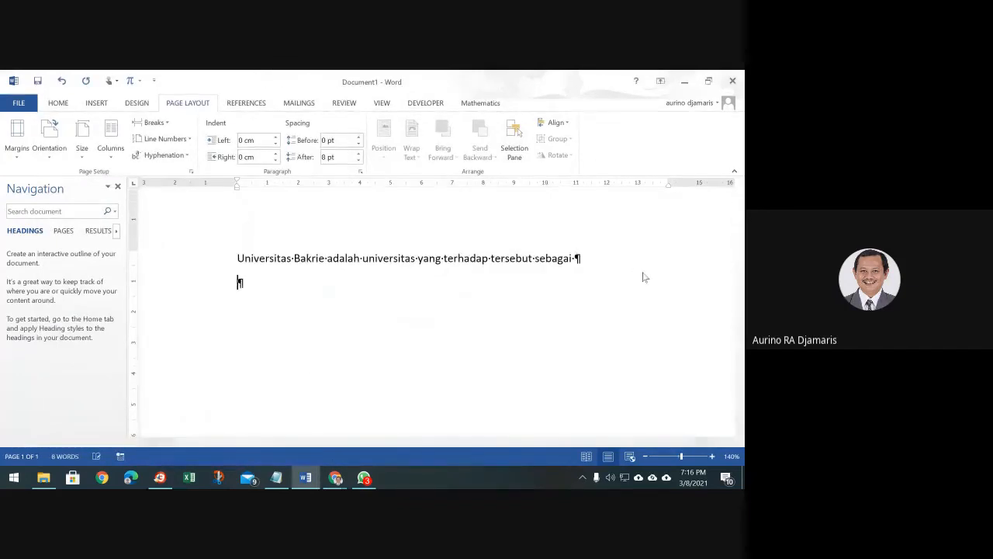
pyautogui.press('Up')
pyautogui.press('Return')
pyautogui.press('Up')
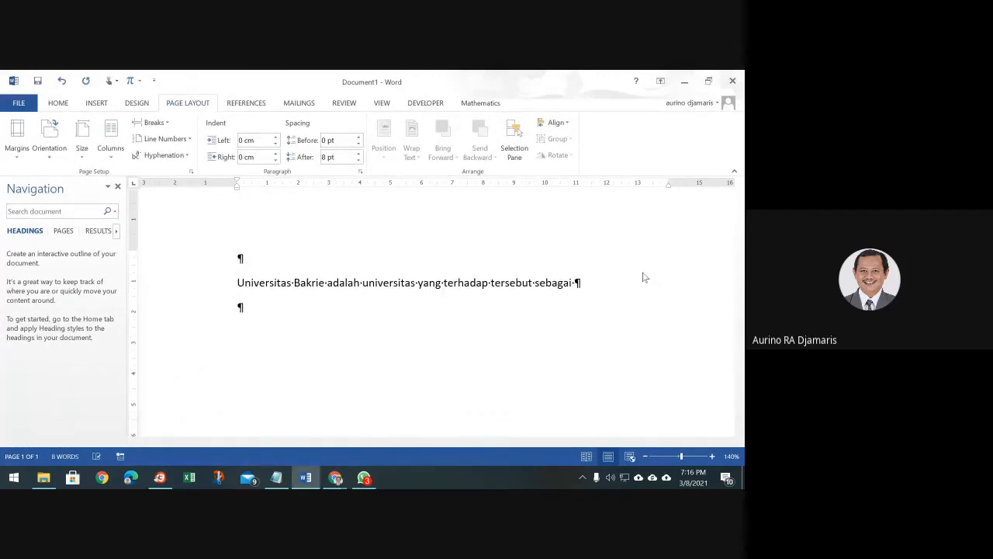
pyautogui.write('formLKMD')
pyautogui.press('F3')
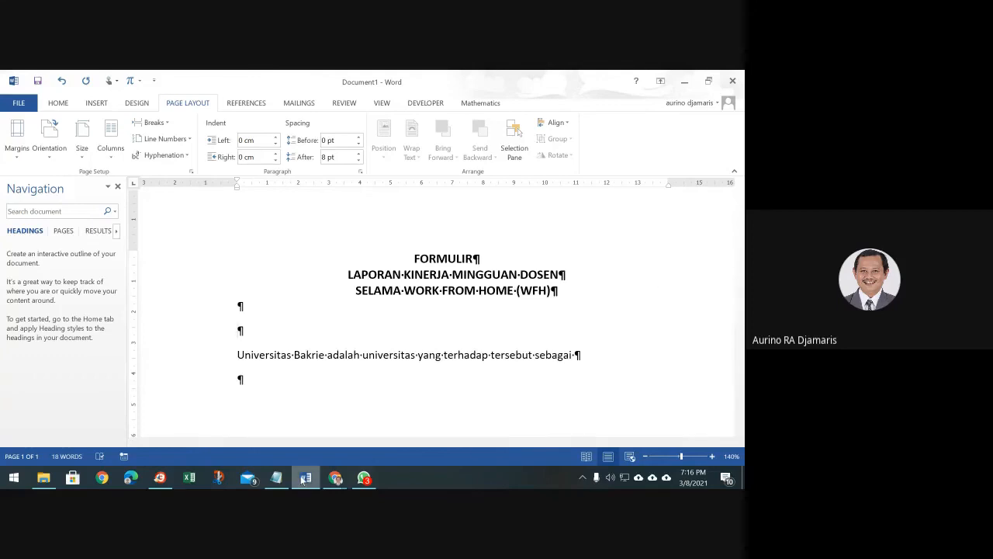
pyautogui.click(43, 477)
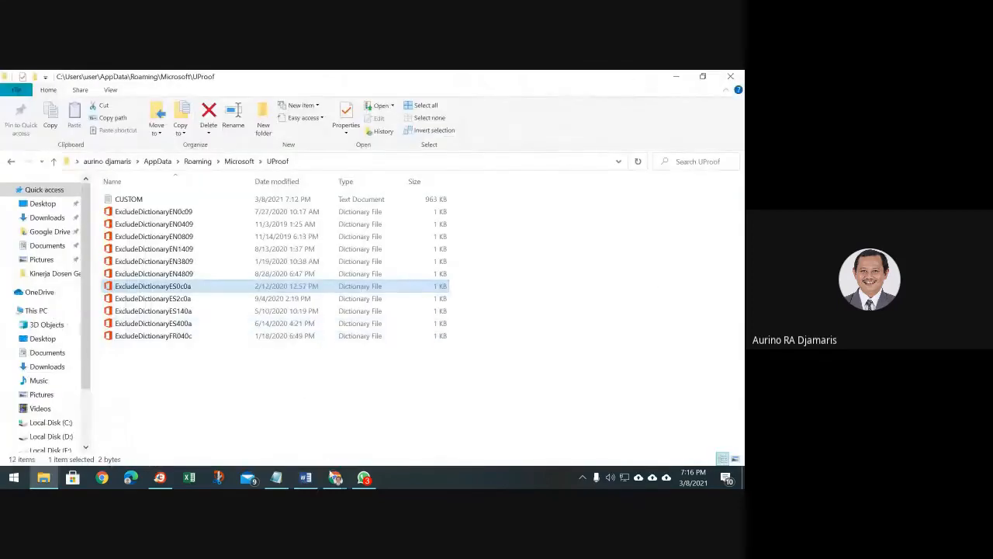